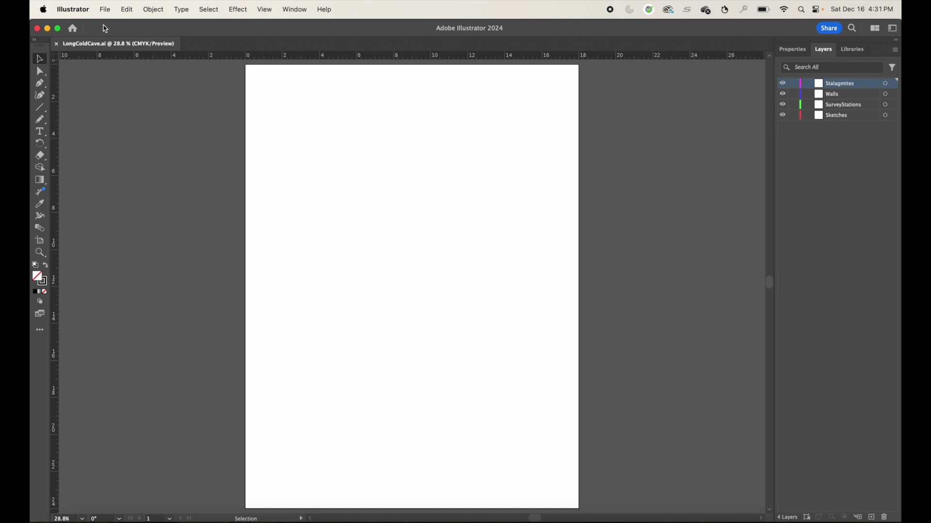
Open the File menu from the menu bar.
left_click(108, 10)
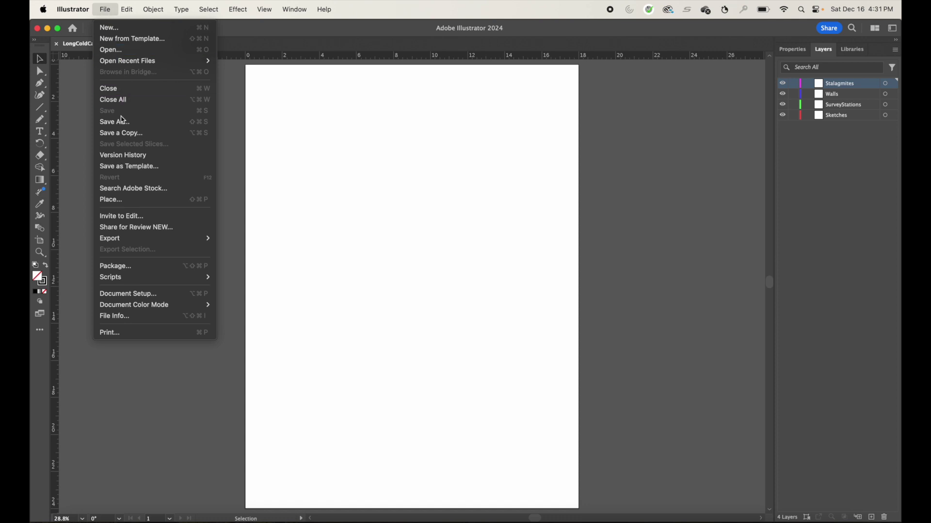
Open LongColdCavePlan-Yaw15.svg from the Open dialog.
left_click(113, 51)
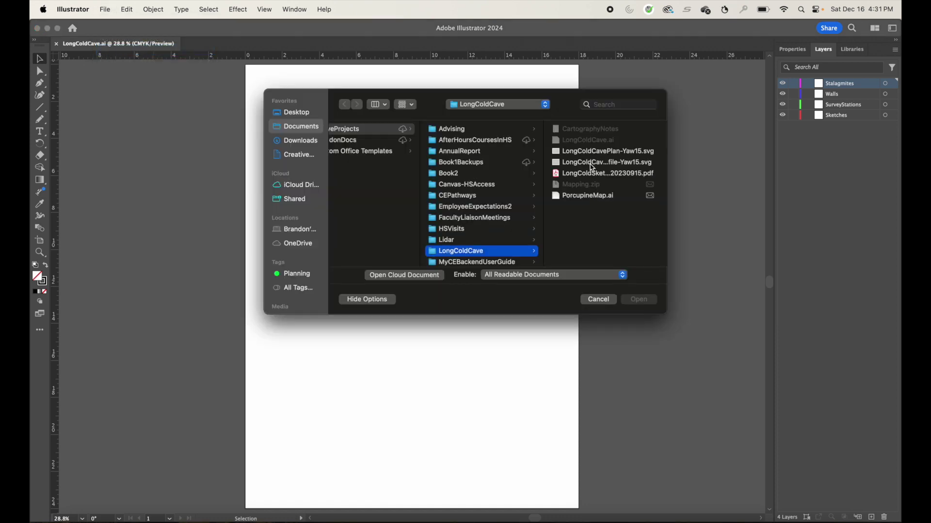
left_click(582, 152)
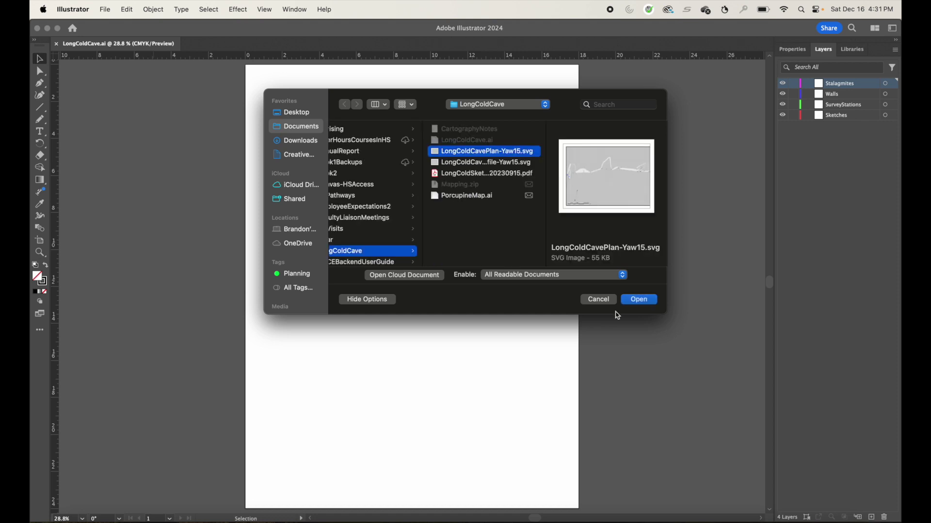
left_click(638, 299)
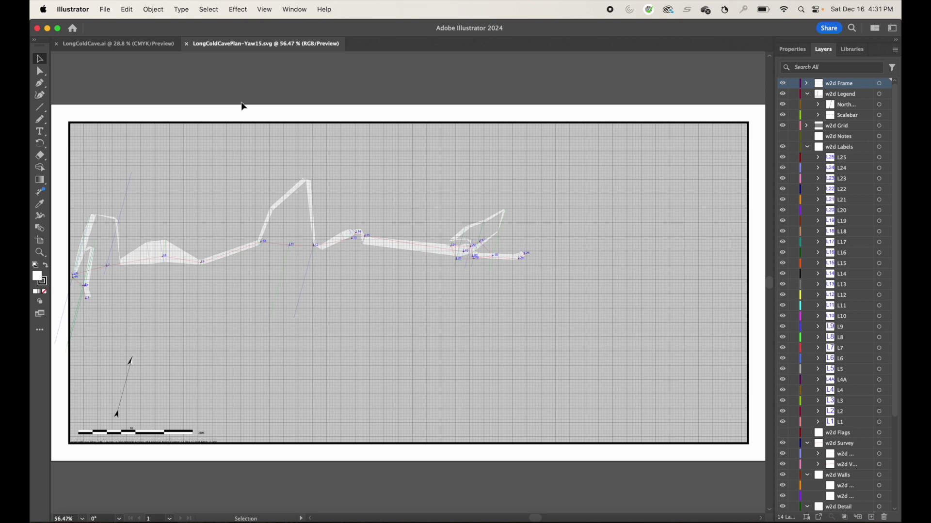
Switch between the LongColdCave.ai and plan document tabs, ending on the plan.
left_click(134, 44)
left_click(244, 44)
left_click(151, 45)
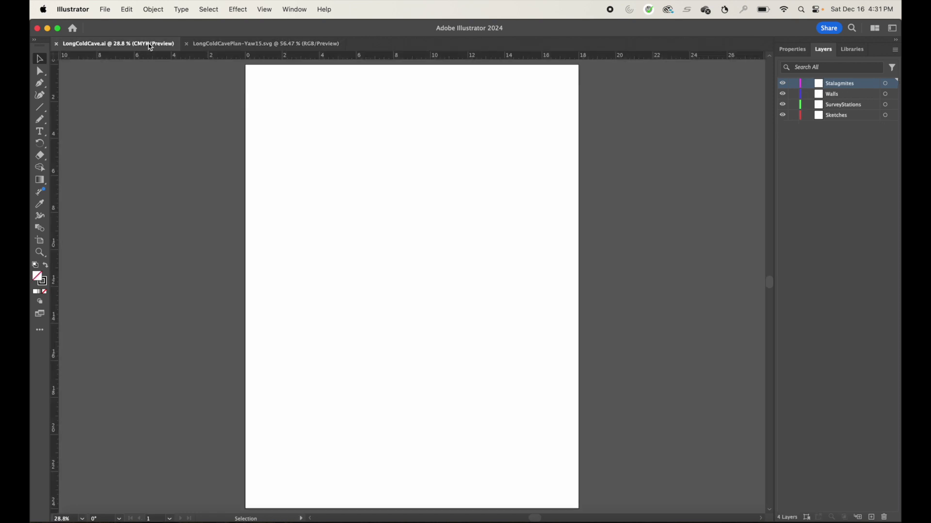
left_click(247, 44)
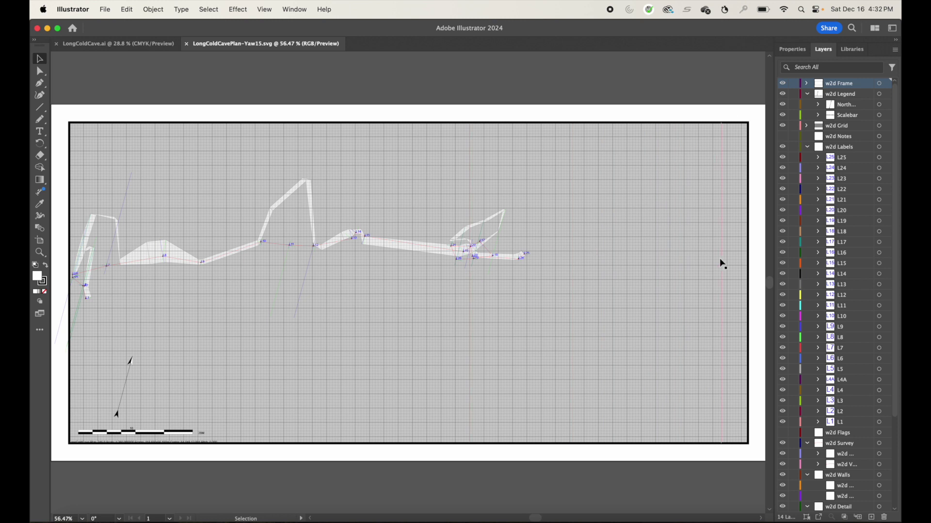
Collapse the w2d Legend, Labels, Survey, Walls, Detail and cmp tracing layer groups.
left_click(807, 94)
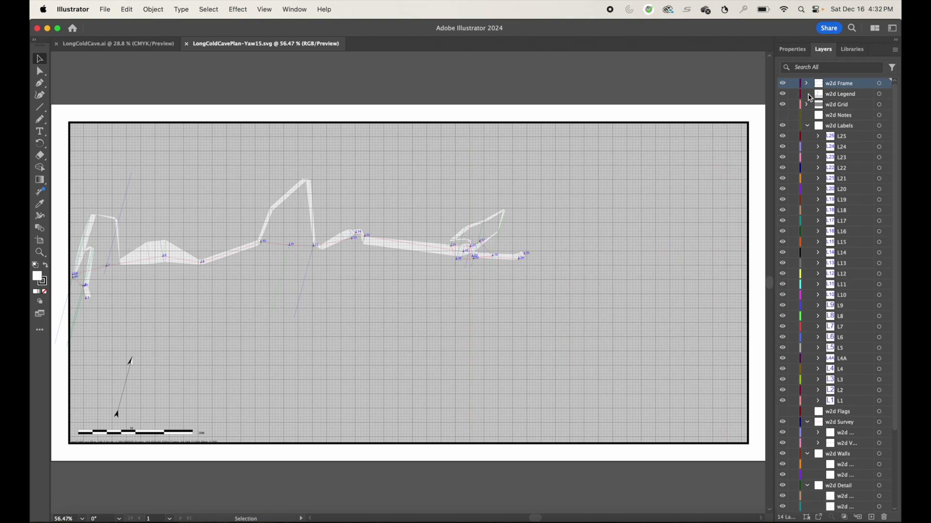
left_click(807, 126)
left_click(807, 148)
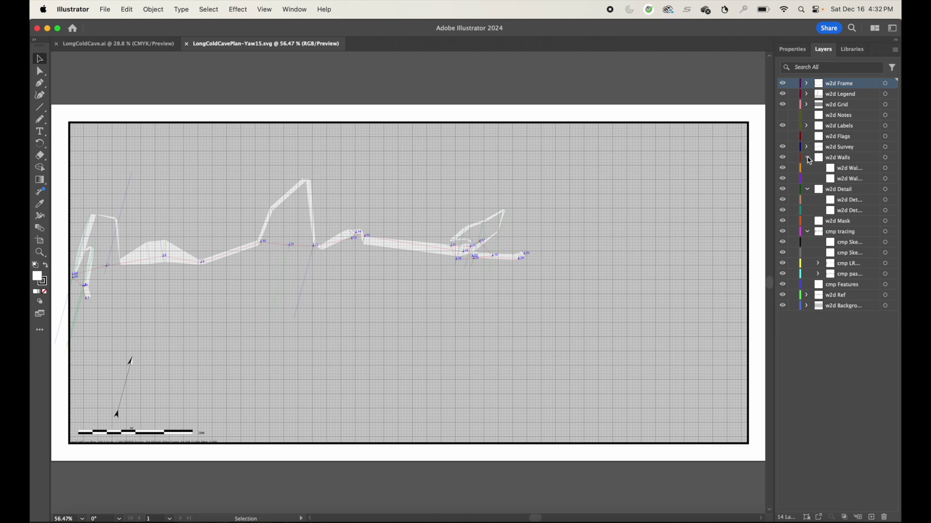
left_click(807, 158)
left_click(807, 168)
left_click(808, 190)
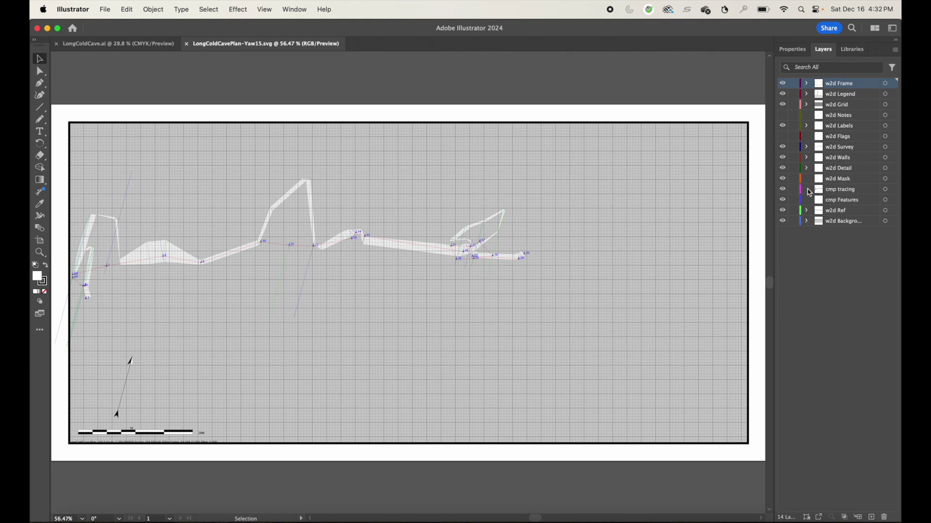
Hide the w2d Background, cmp Features, w2d Mask, w2d Detail and w2d Walls layers, keeping cmp tracing visible.
left_click(782, 222)
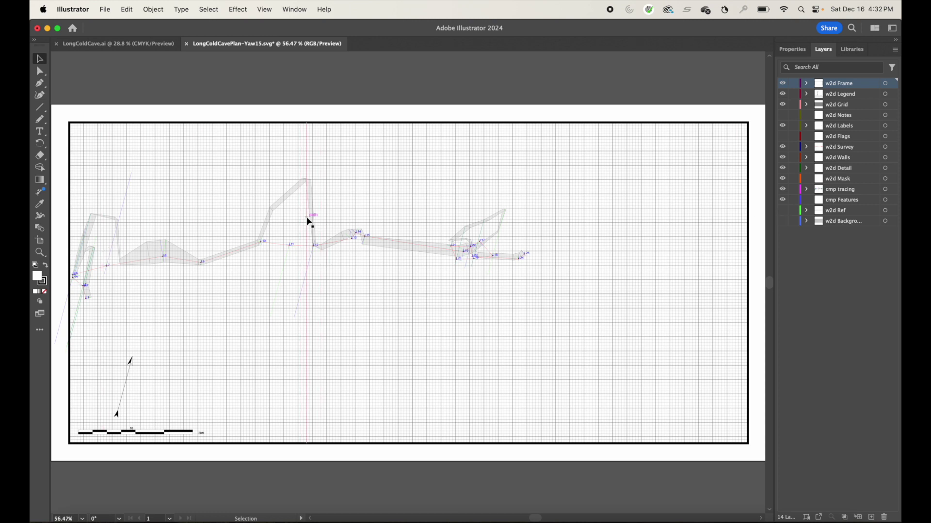
left_click(783, 201)
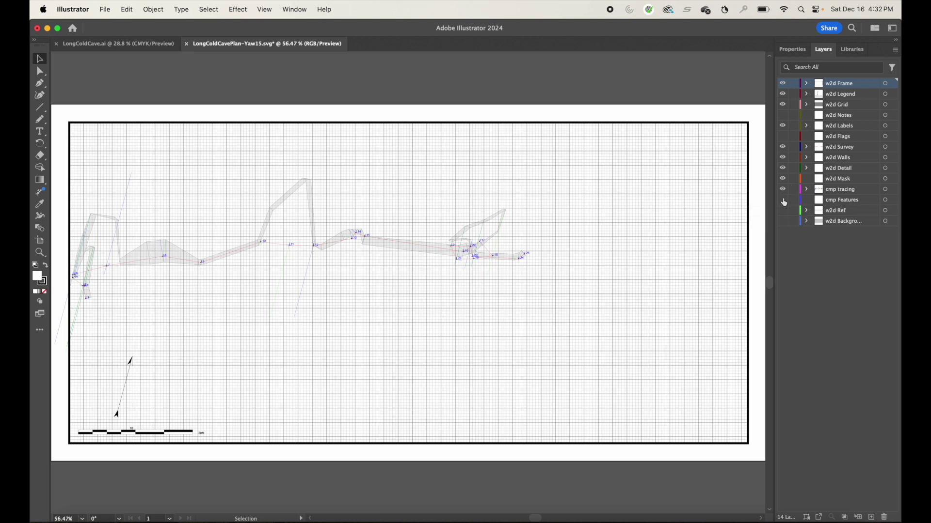
left_click(783, 190)
left_click(783, 190)
left_click(782, 180)
left_click(784, 169)
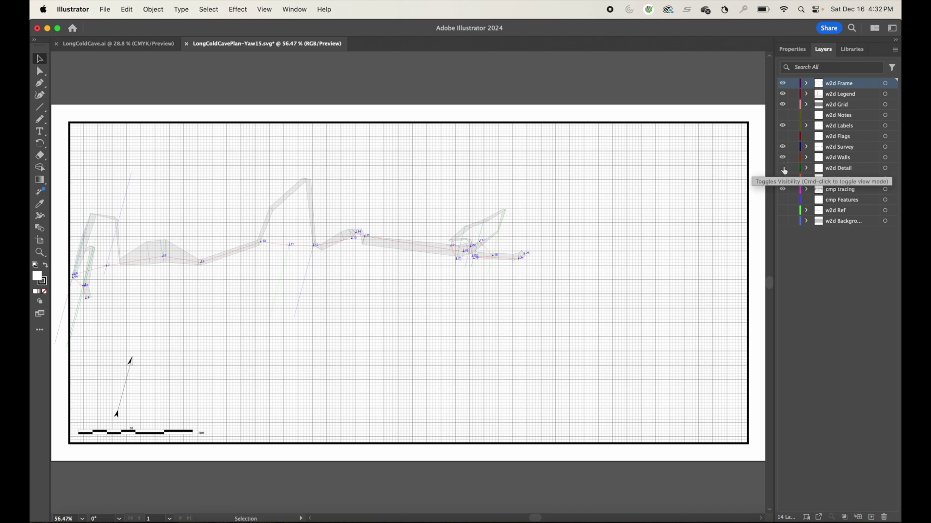
left_click(783, 158)
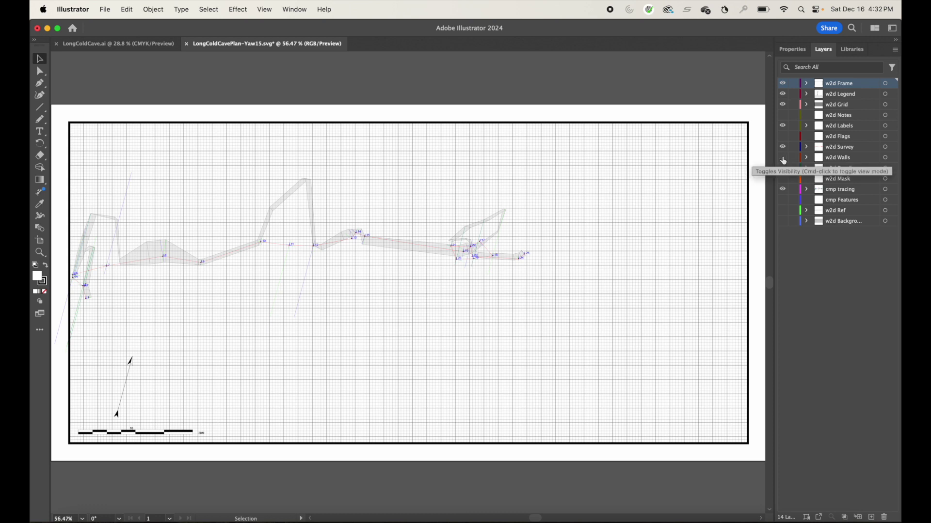
Hide the w2d Grid and w2d Frame layers, keeping Survey, Labels and Legend visible.
left_click(783, 147)
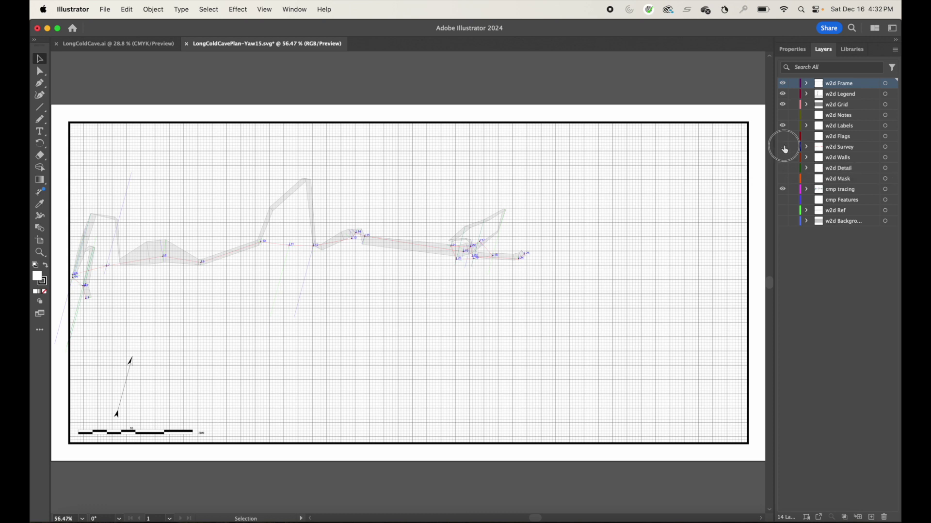
left_click(783, 147)
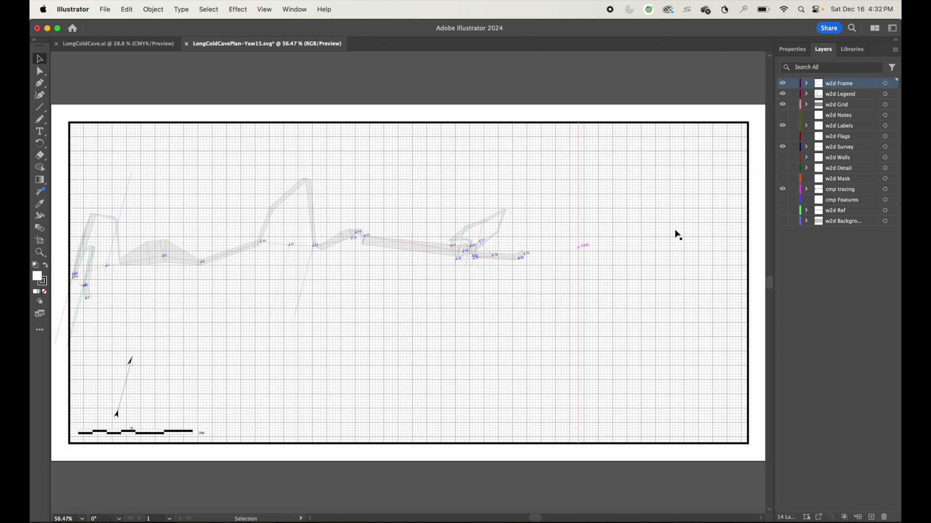
left_click(782, 126)
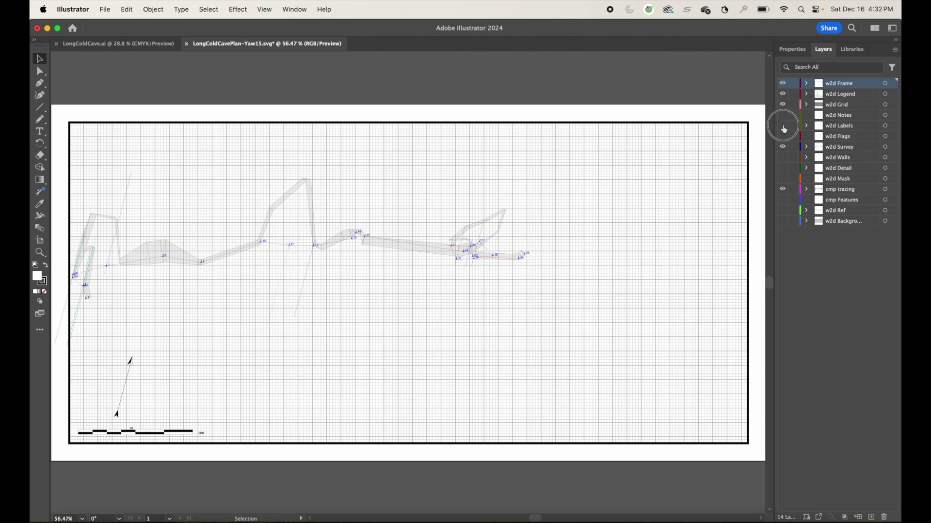
left_click(783, 126)
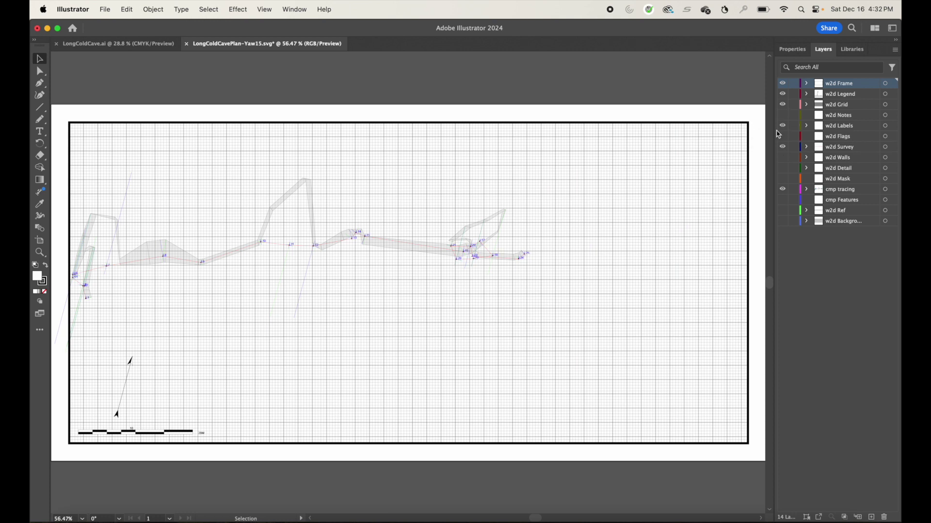
left_click(783, 104)
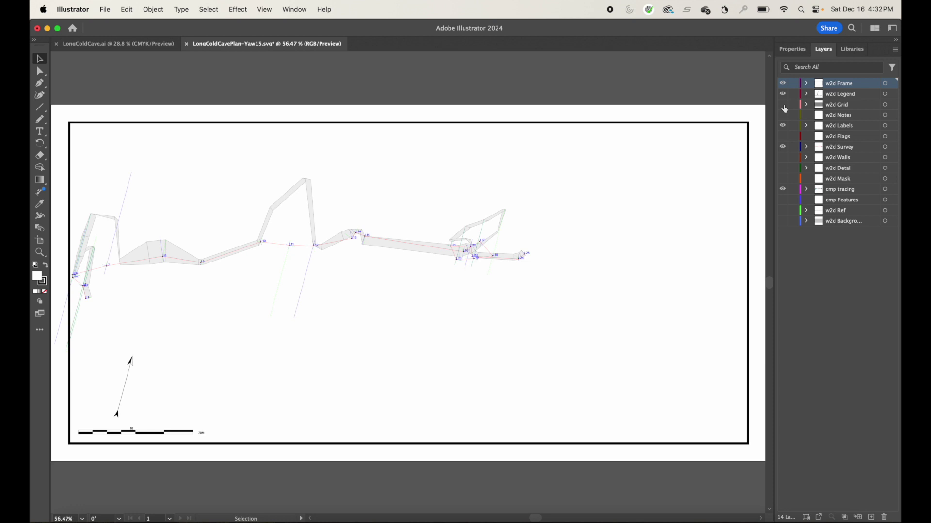
left_click(783, 104)
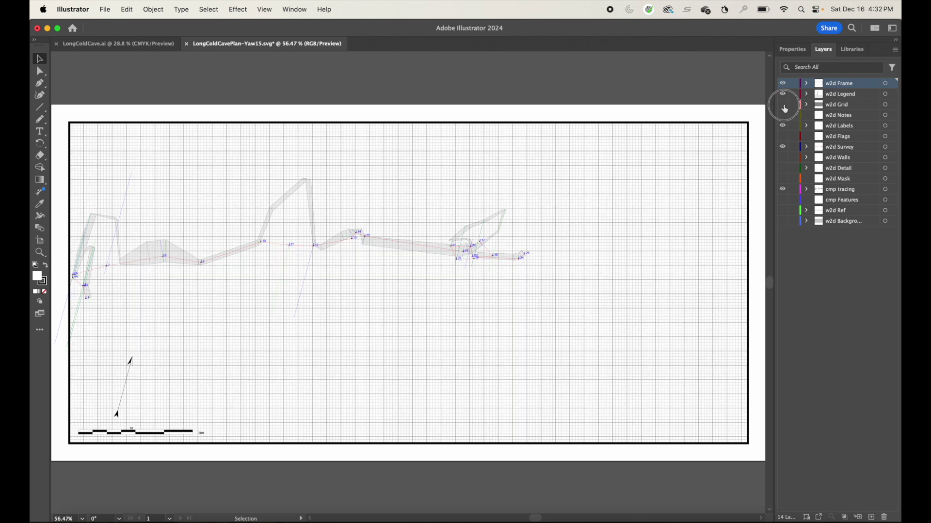
left_click(783, 105)
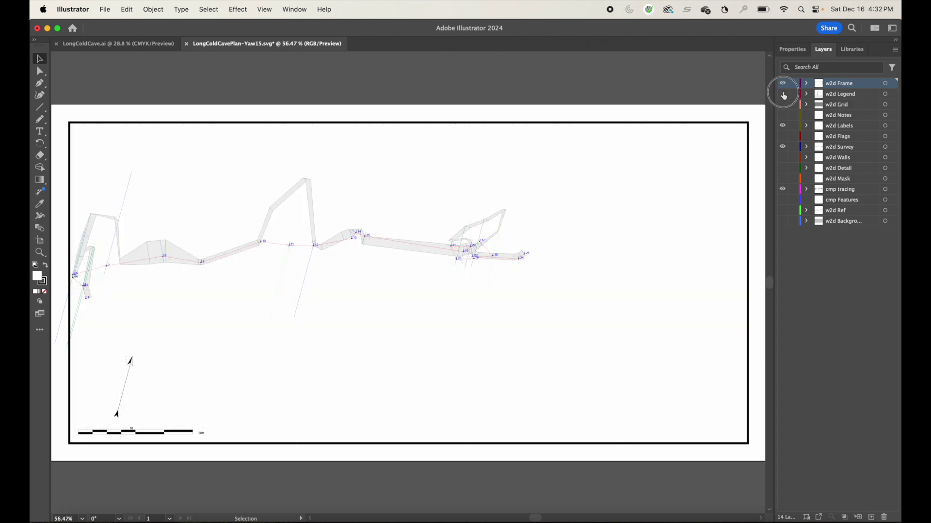
left_click(783, 95)
left_click(782, 95)
left_click(782, 84)
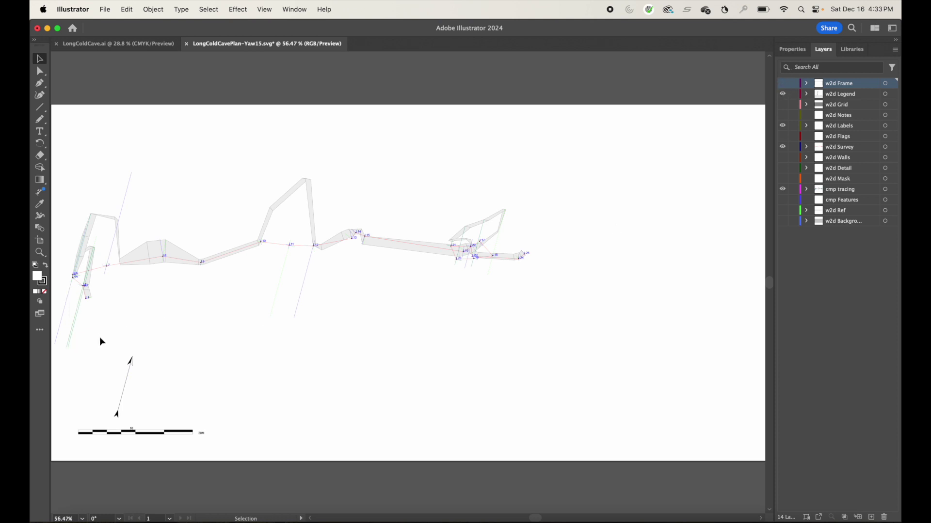
left_click(463, 193)
Select all visible cave plan artwork with Cmd+A, then return to the LongColdCave.ai document.
key("super+a")
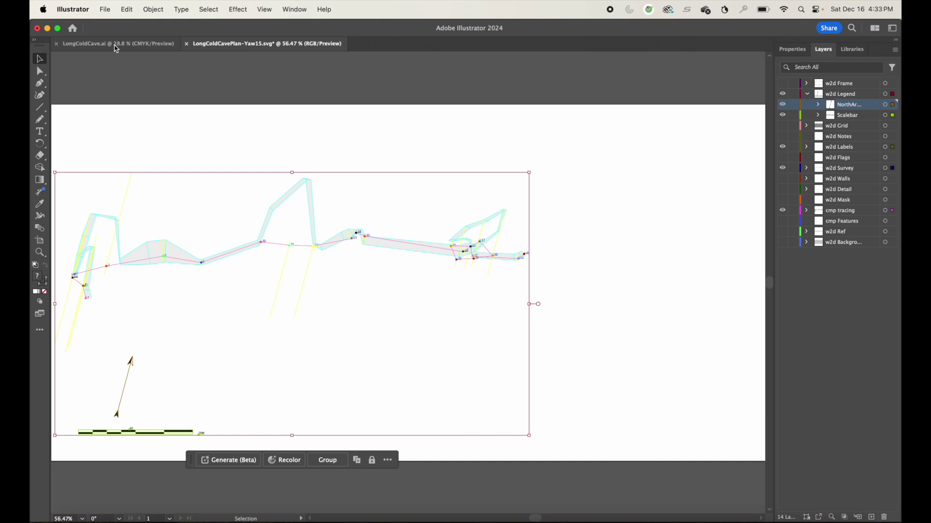
left_click(158, 10)
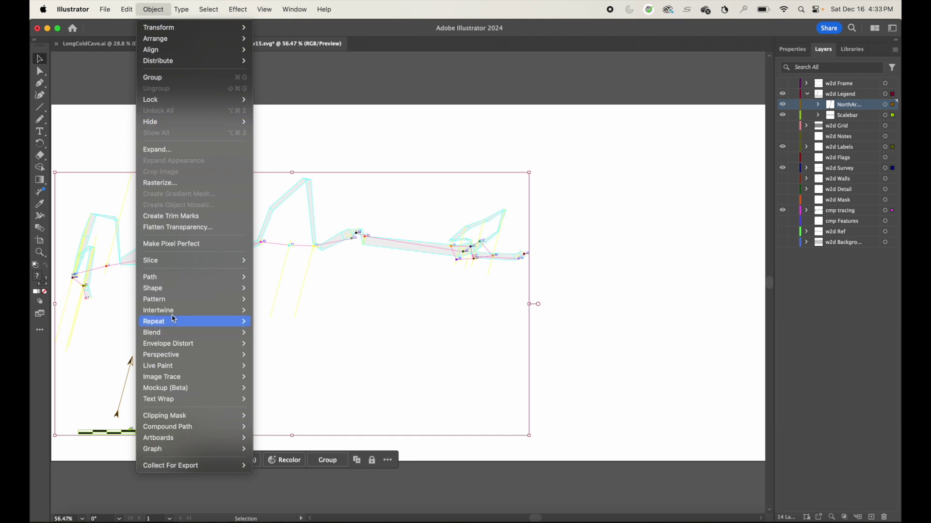
mouse_move(165, 312)
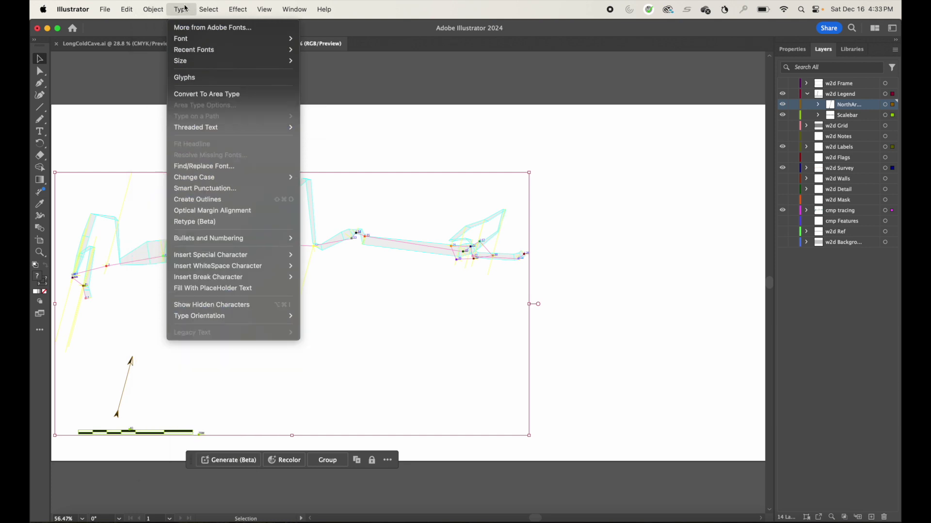
mouse_move(211, 10)
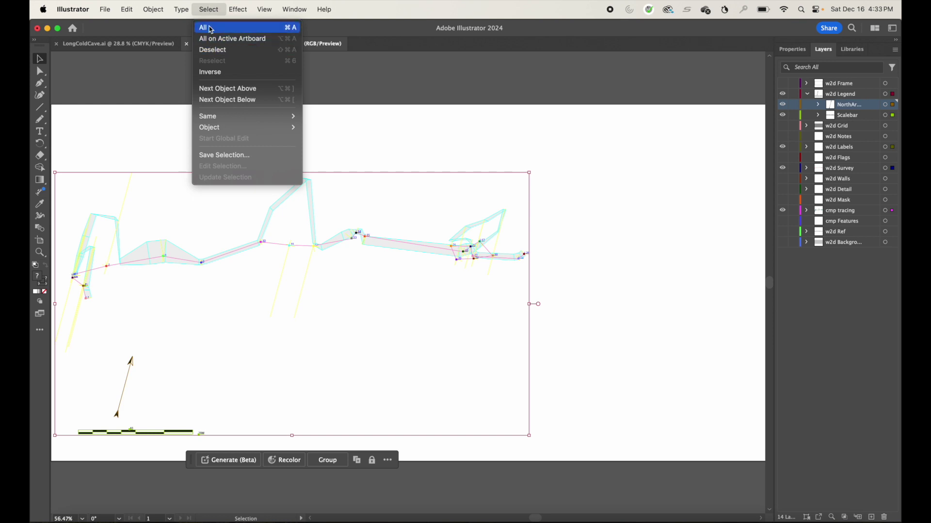
left_click(144, 137)
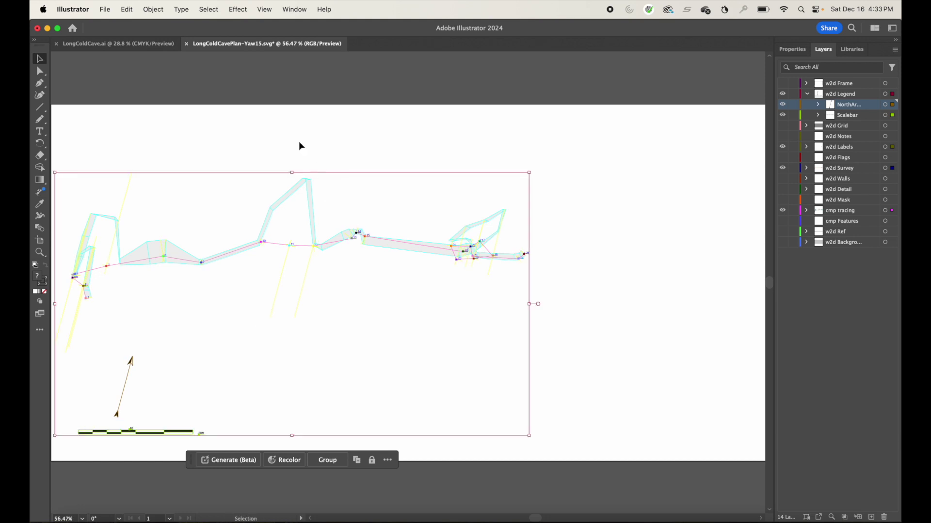
left_click(118, 45)
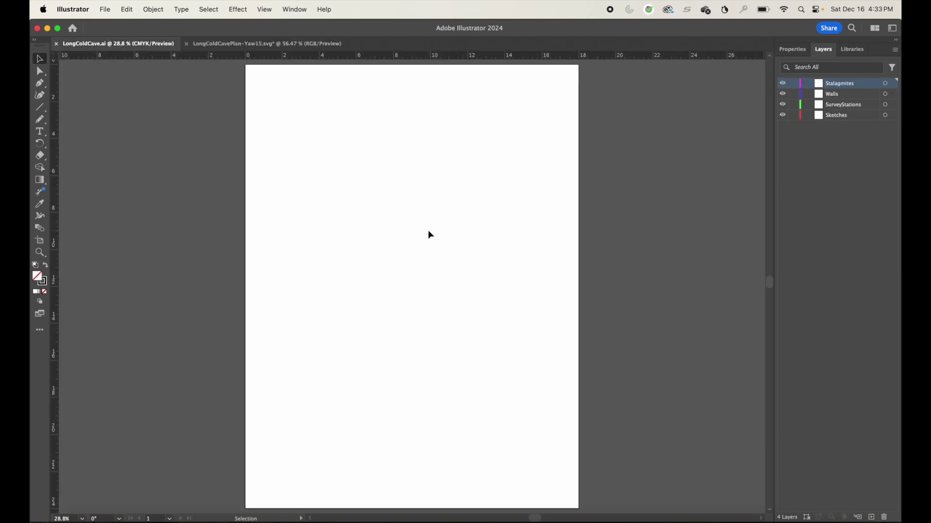
Paste the cave plan artwork into LongColdCave.ai, then undo the paste.
key("a")
key("v")
key("super+v")
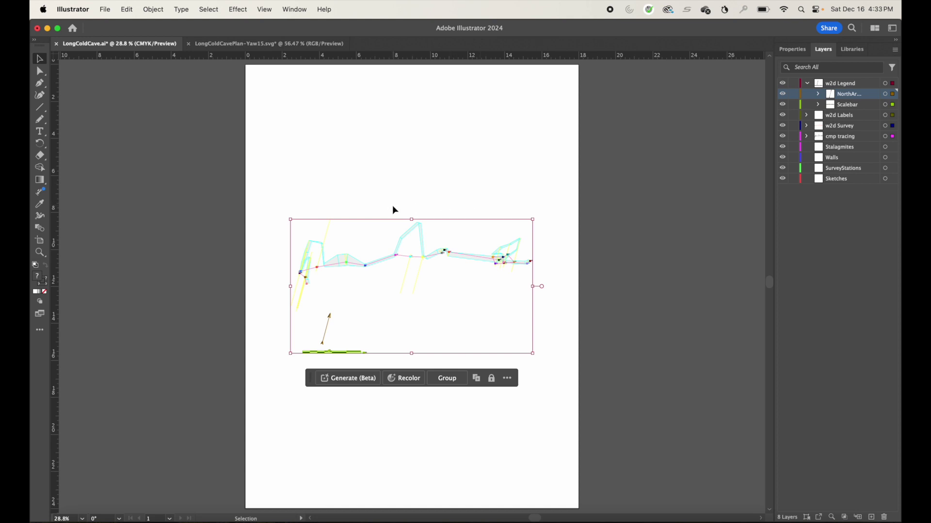
key("super+z")
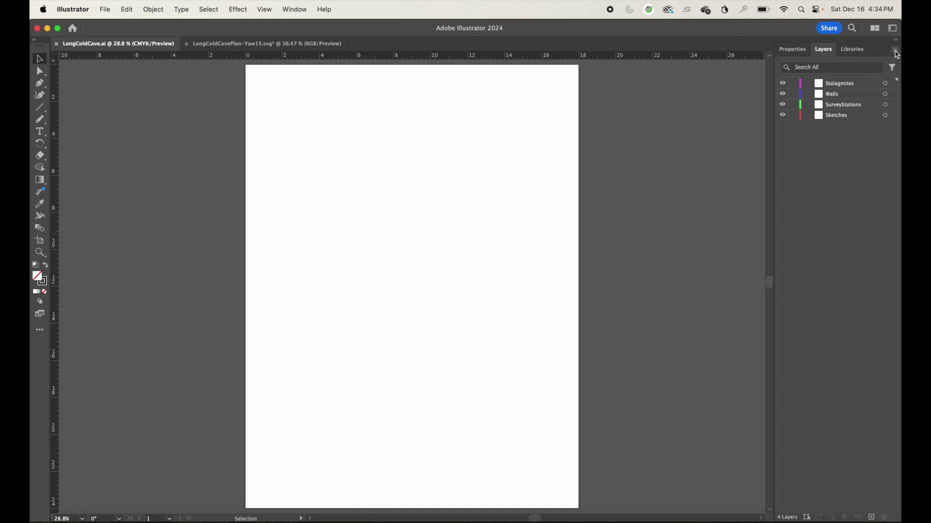
Turn off Paste Remembers Layers, paste the plan, then delete it and save.
left_click(897, 50)
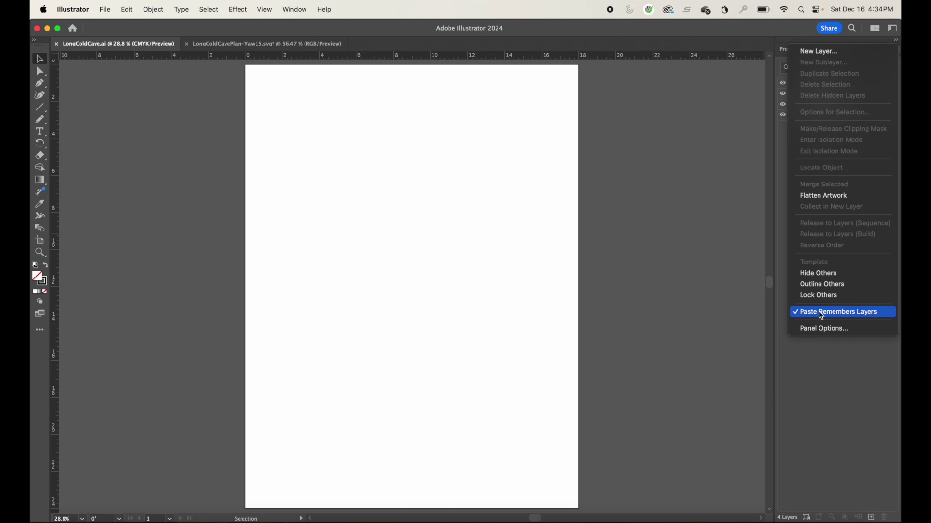
left_click(812, 316)
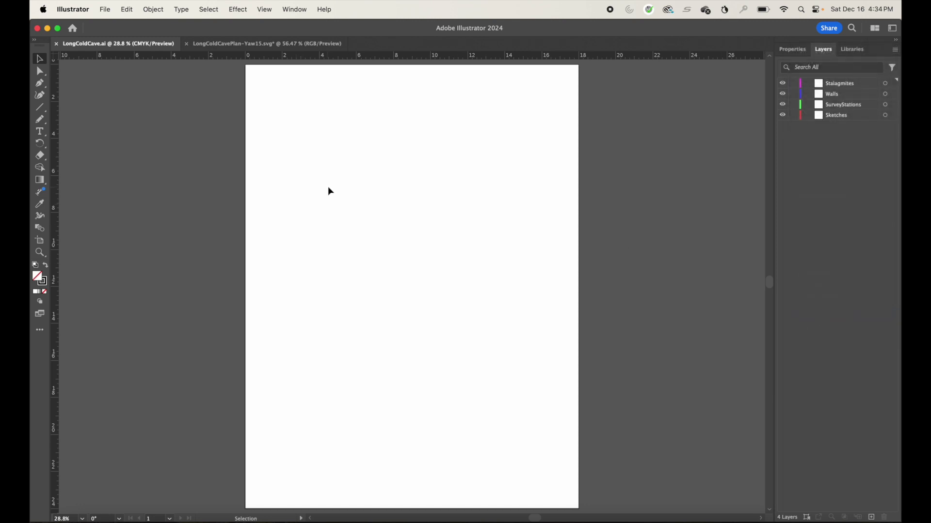
key("super+v")
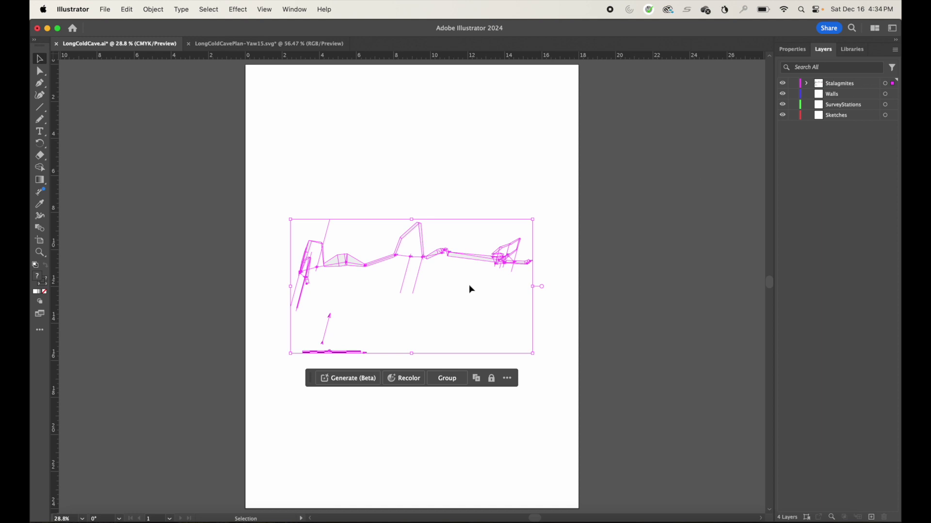
key("Delete")
key("super+s")
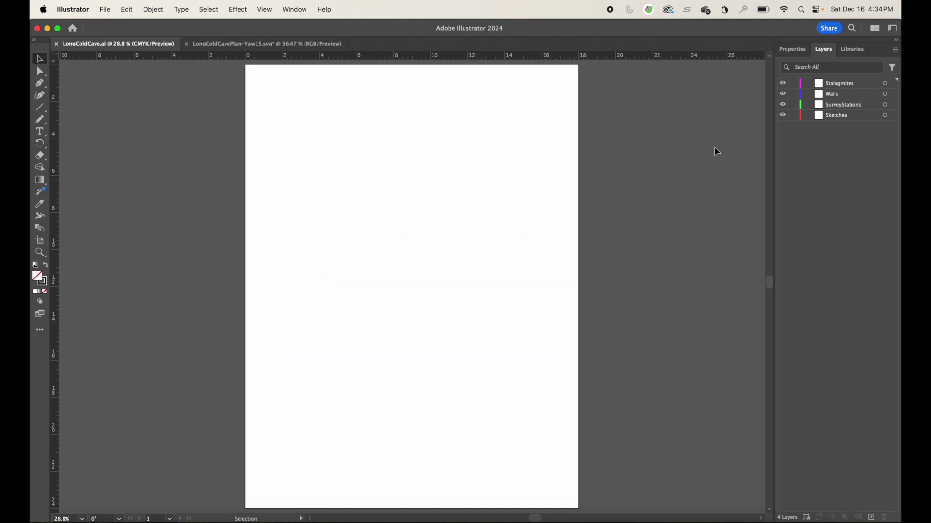
Turn on Paste Remembers Layers and paste the cave plan with its original layers.
left_click(895, 49)
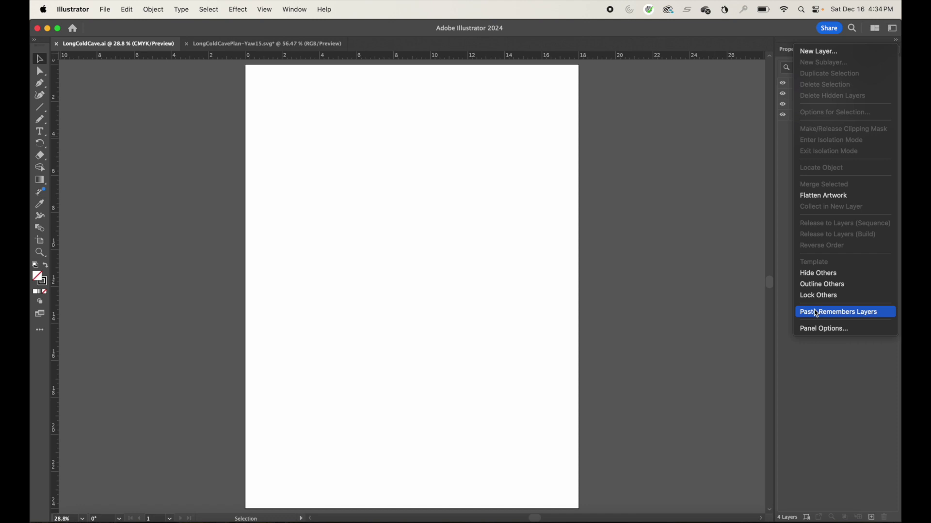
left_click(816, 312)
key("super+v")
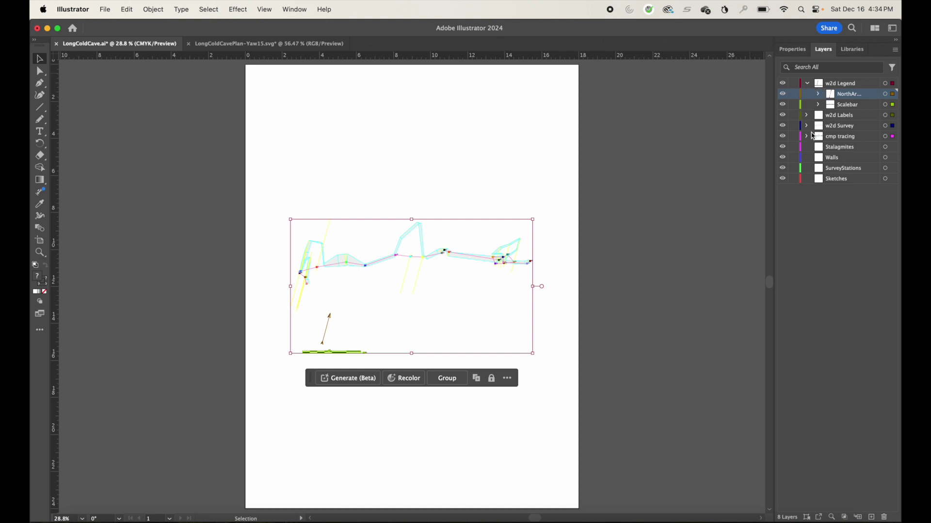
Select the Stalagmites through Sketches layers and delete all four.
left_click(830, 149)
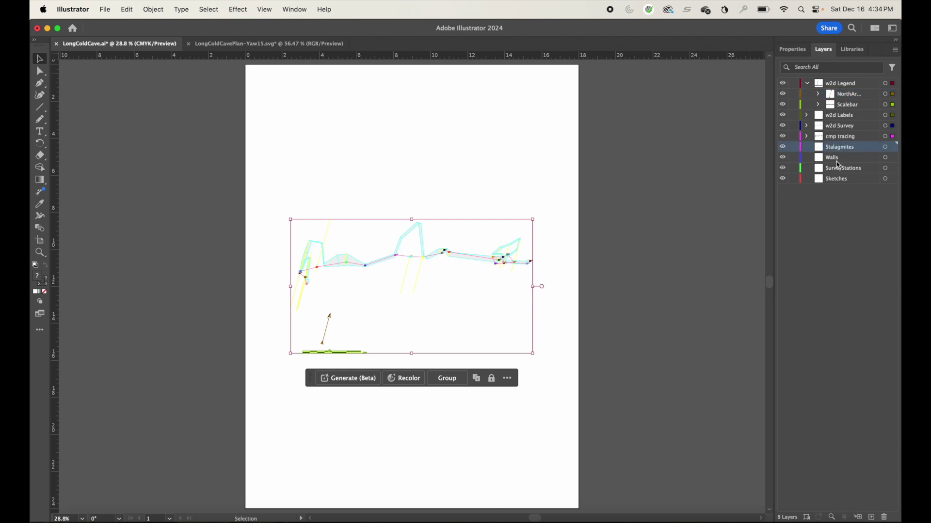
left_click(835, 180, "shift")
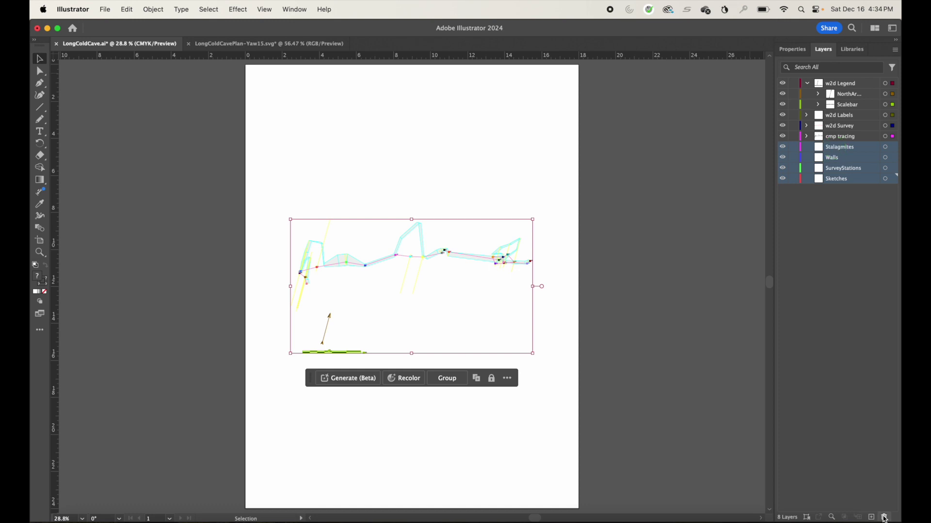
left_click(885, 517)
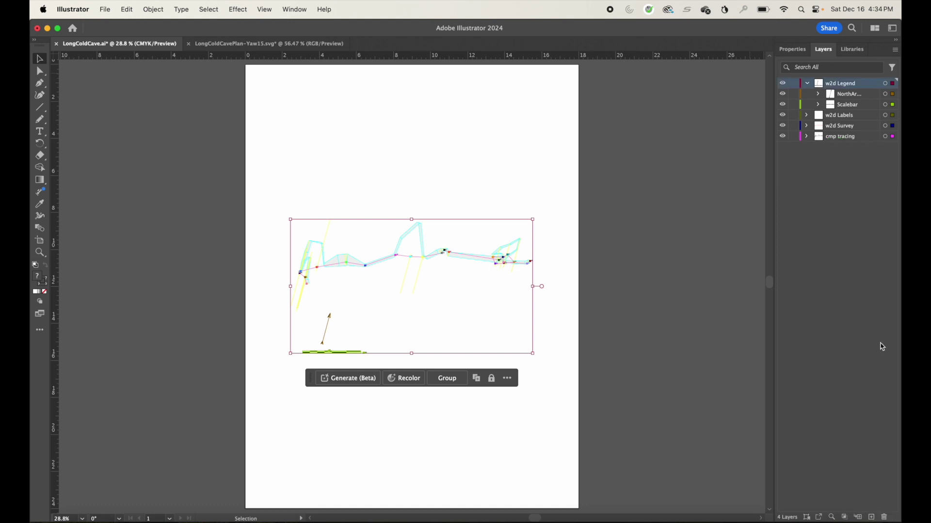
left_click(850, 160)
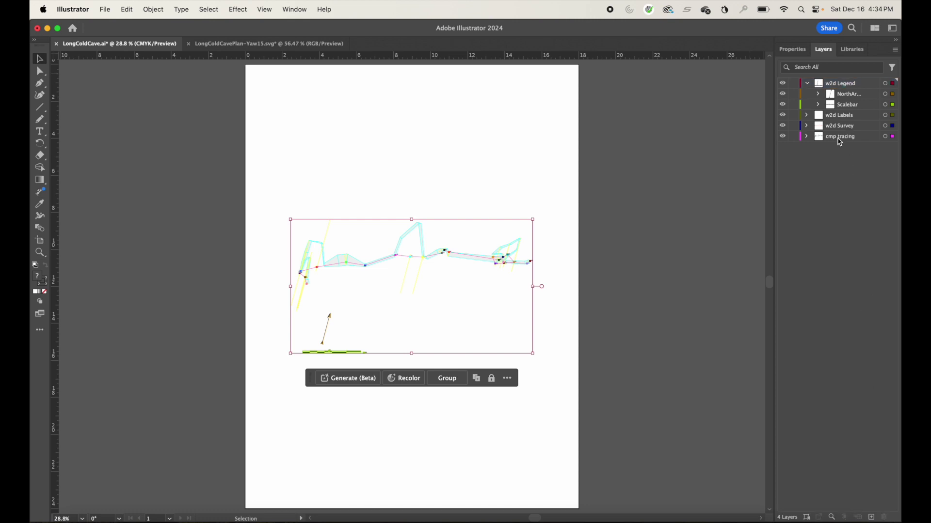
Collapse the w2d Legend layer, then marquee-select and deselect the cave artwork.
left_click(807, 84)
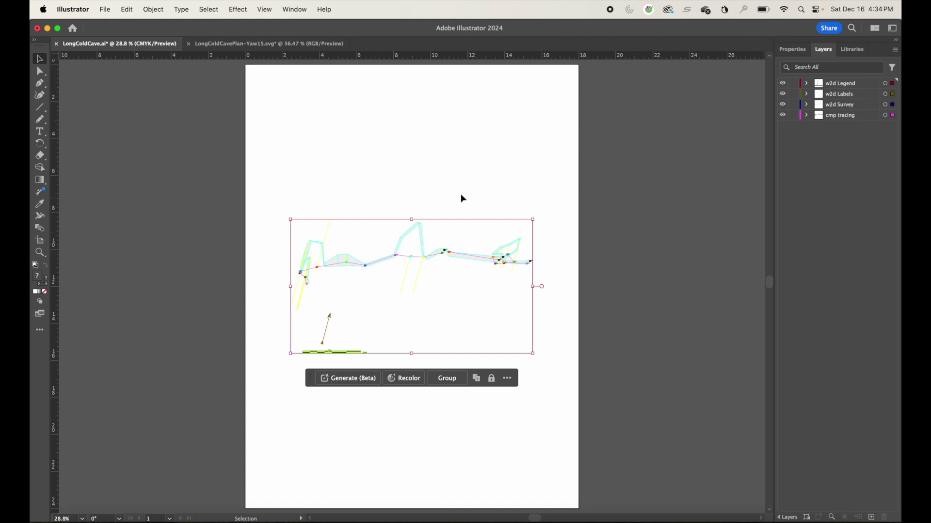
left_click_drag(282, 198, 554, 401)
left_click(325, 236)
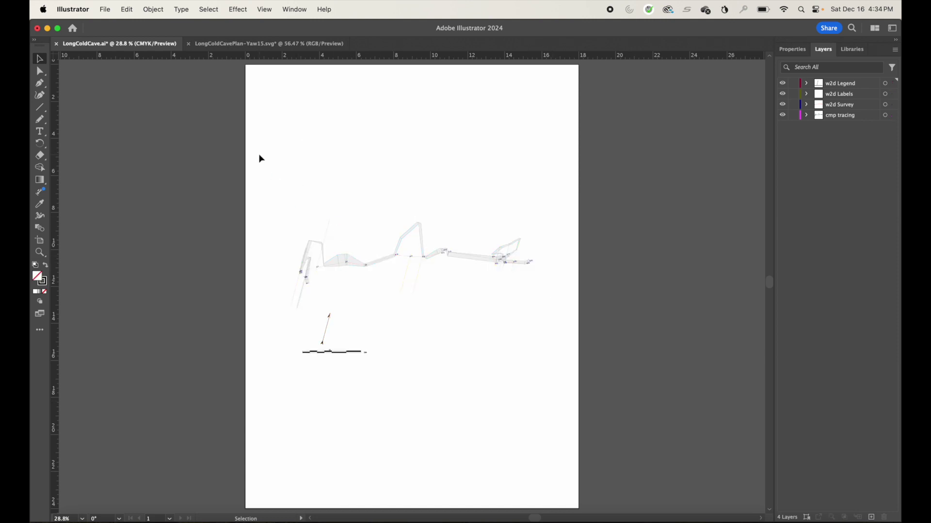
Marquee-select the cave plan and drag it up near the artboard's top.
mouse_move(260, 155)
left_mouse_down()
mouse_move(370, 305)
mouse_move(549, 408)
left_mouse_up()
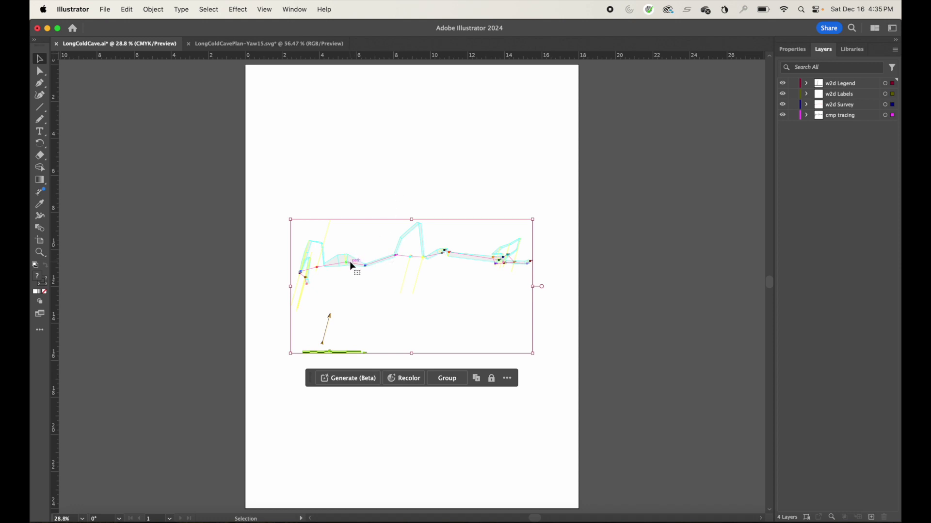
left_click_drag(350, 261, 343, 149)
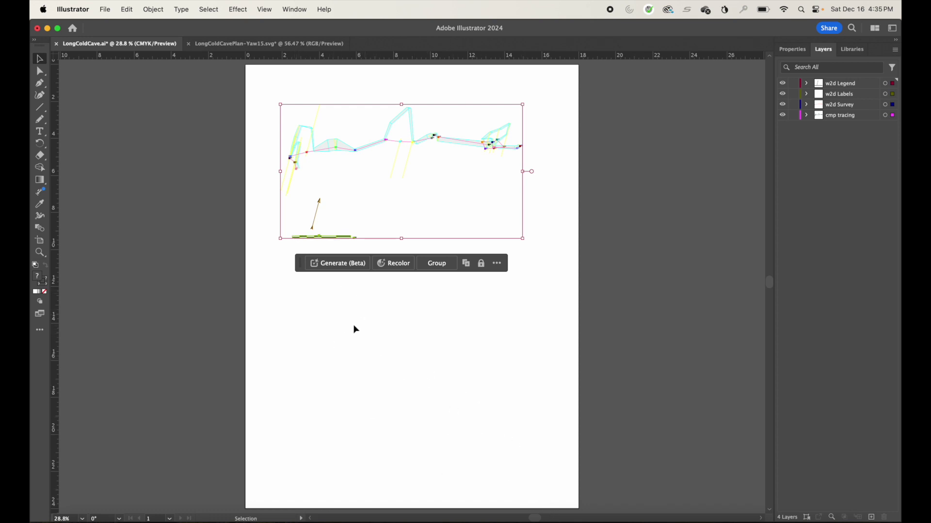
Deselect the plan and open LongColdCaveProfile-Yaw15.svg from the LongColdCave folder.
left_click(379, 322)
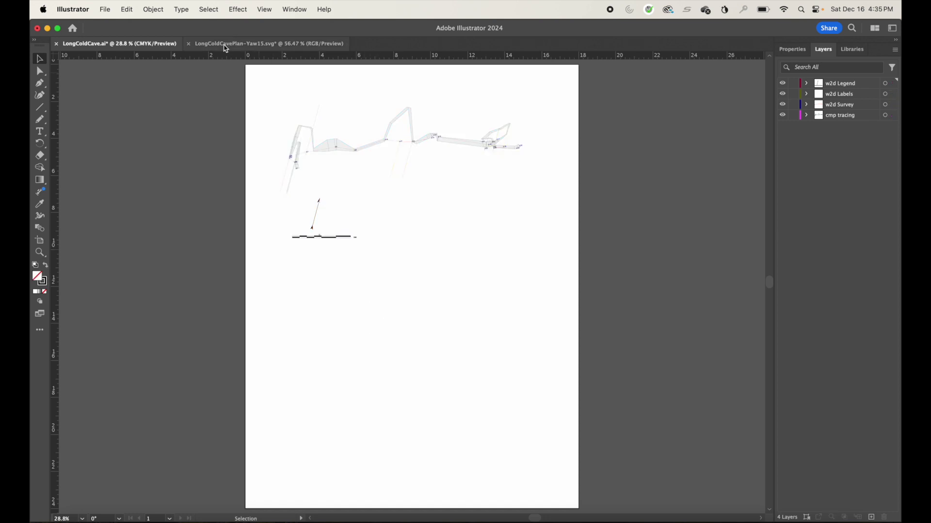
left_click(105, 9)
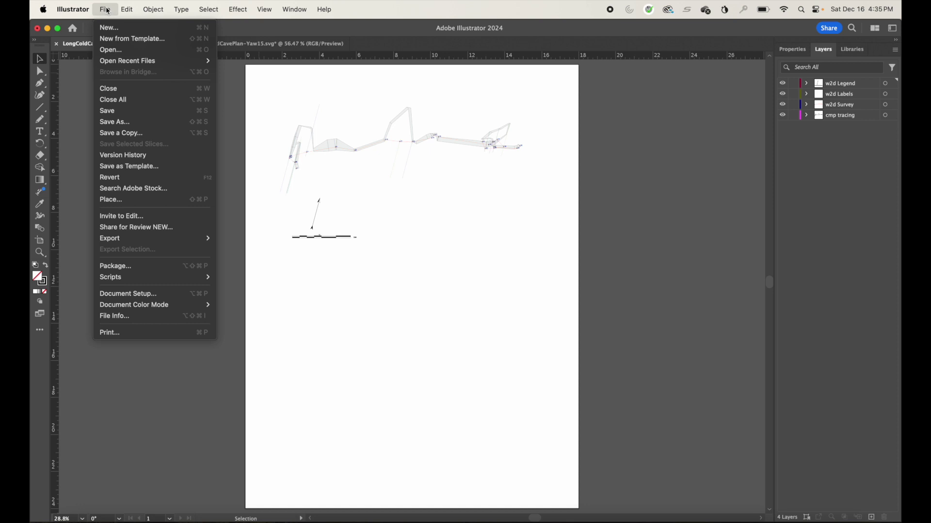
mouse_move(146, 62)
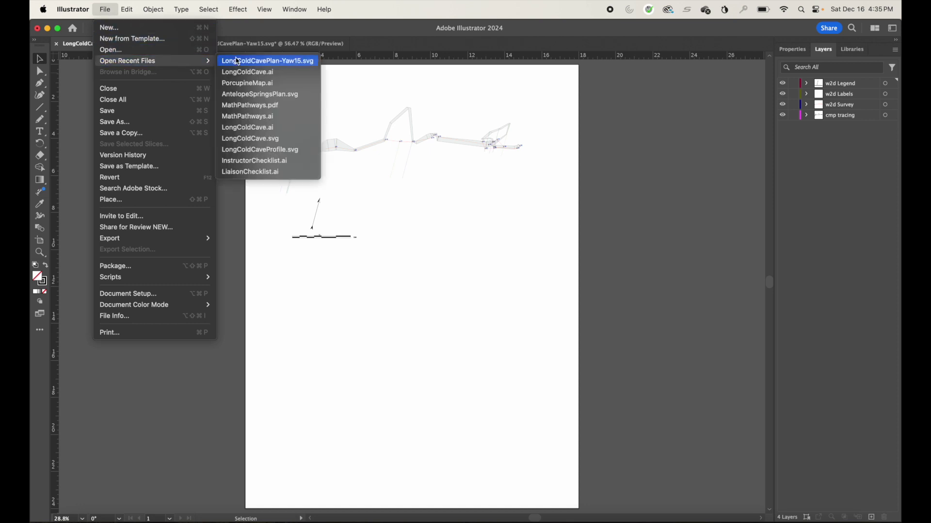
left_click(189, 53)
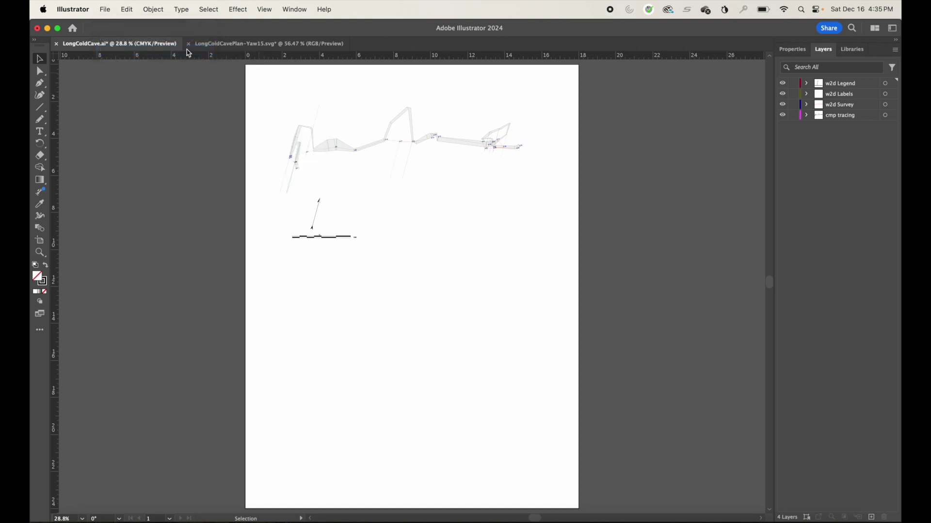
key("Down")
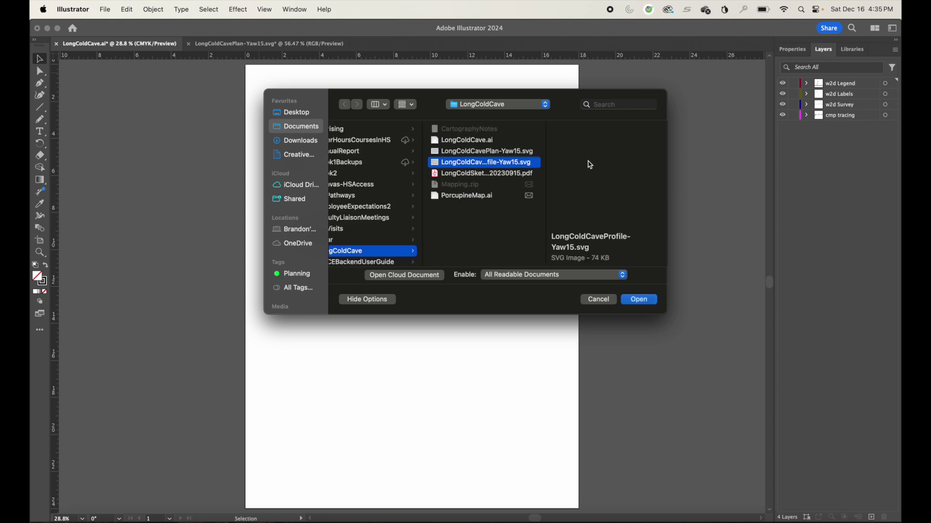
left_click(639, 300)
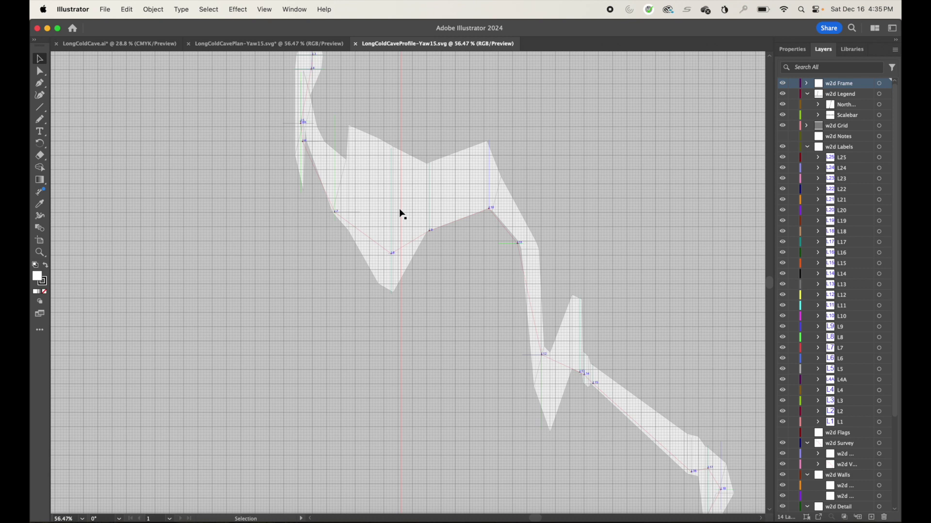
key("super+0")
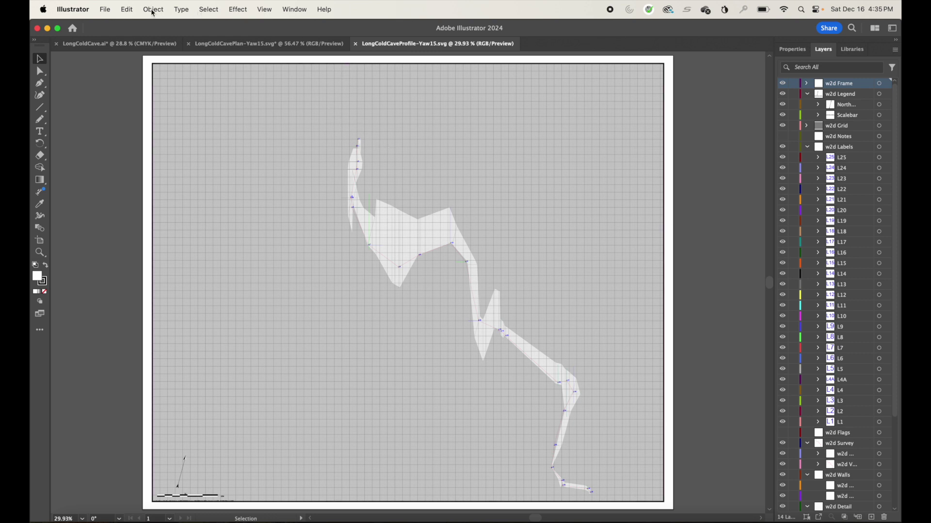
left_click(271, 7)
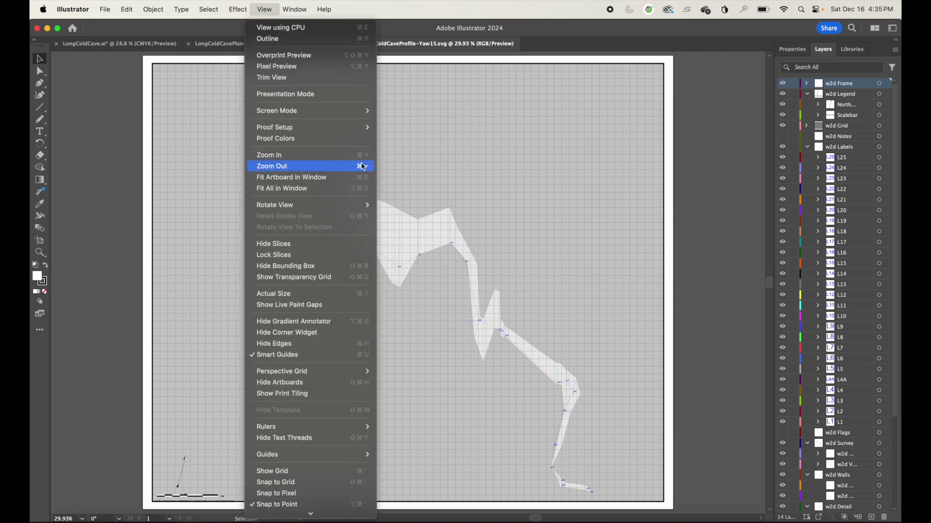
left_click(264, 9)
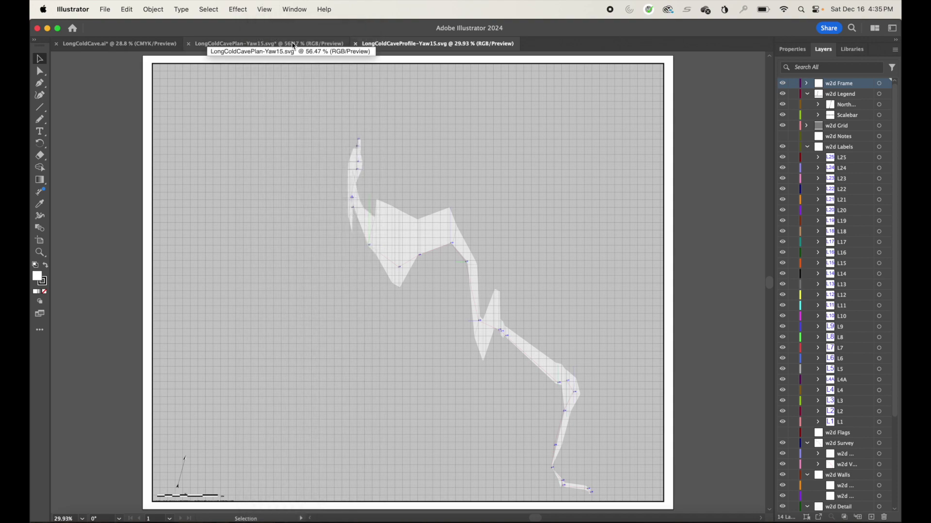
key("super+equal")
key("super+equal")
key("super+equal")
key("super+equal")
key("super+equal")
key("super+equal")
key("super+minus")
key("super+minus")
key("super+minus")
key("super+minus")
key("super+minus")
key("super+minus")
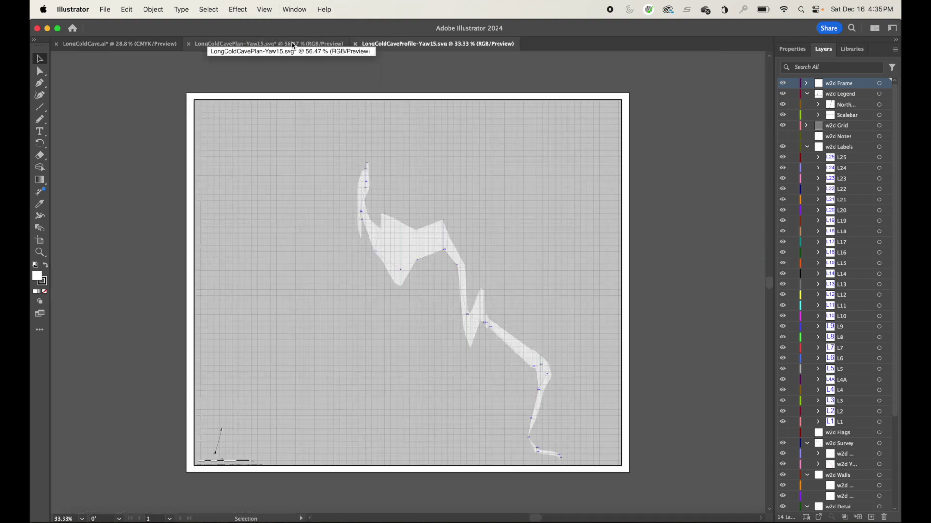
key("super+equal")
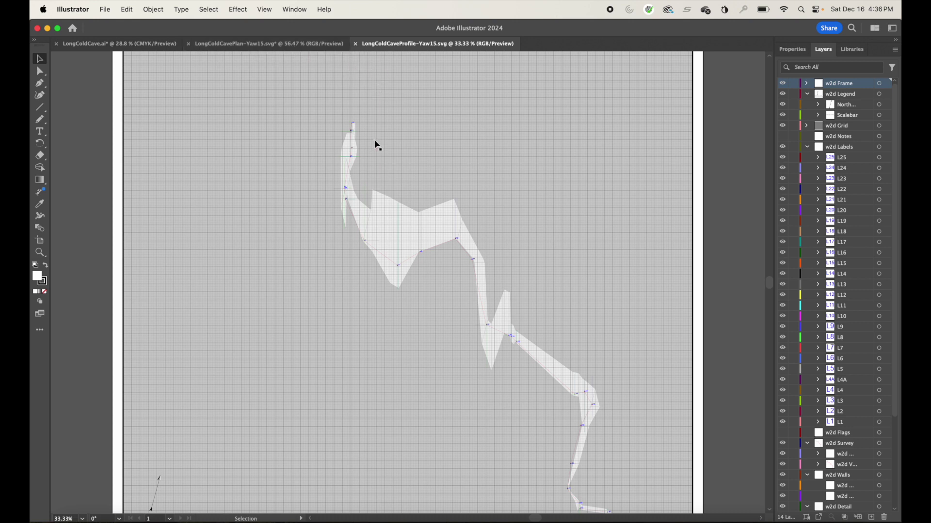
key("super+space")
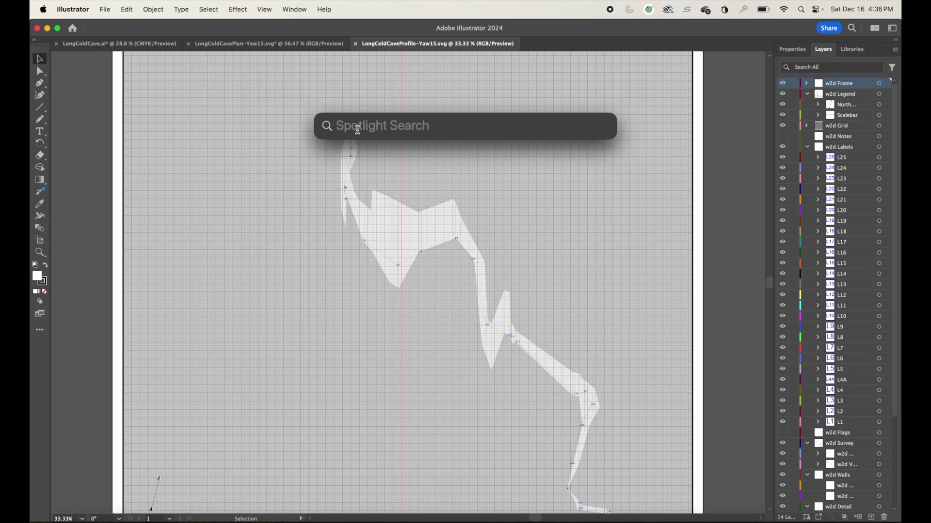
left_click(719, 150)
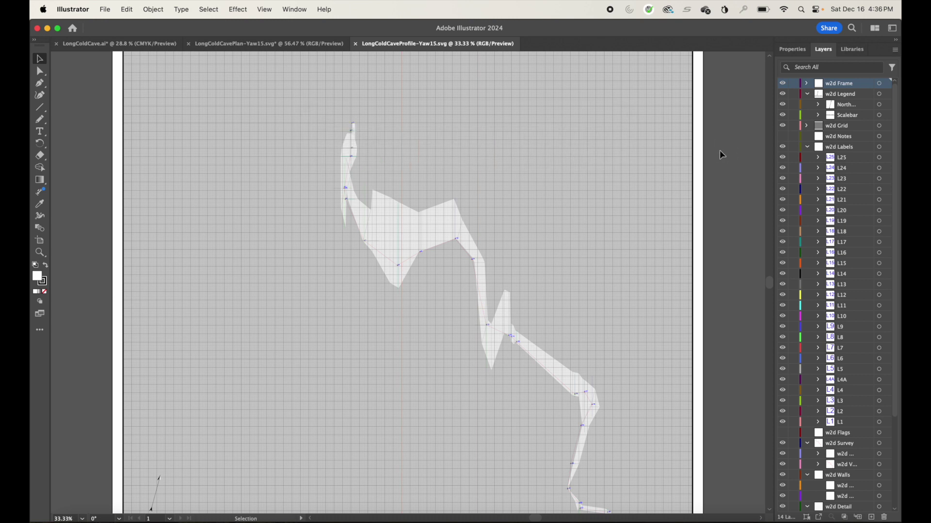
key("z")
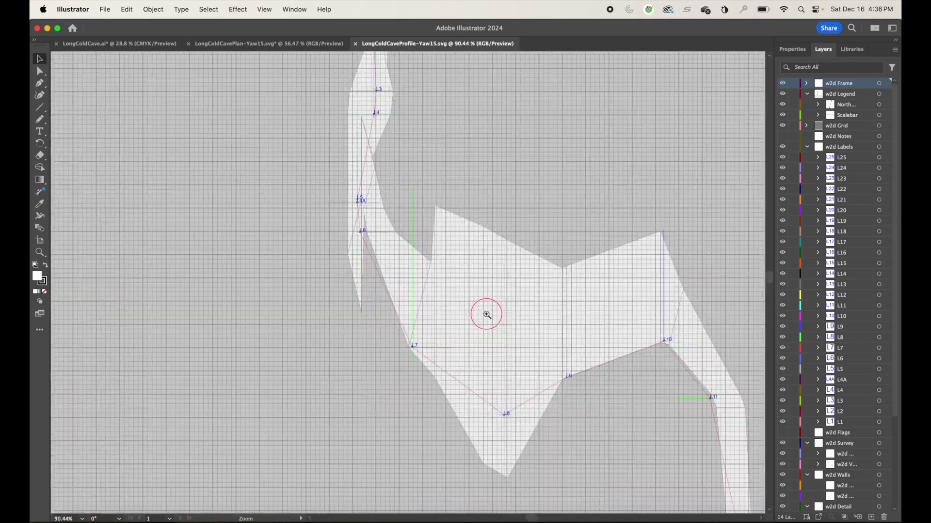
left_click_drag(361, 120, 349, 171)
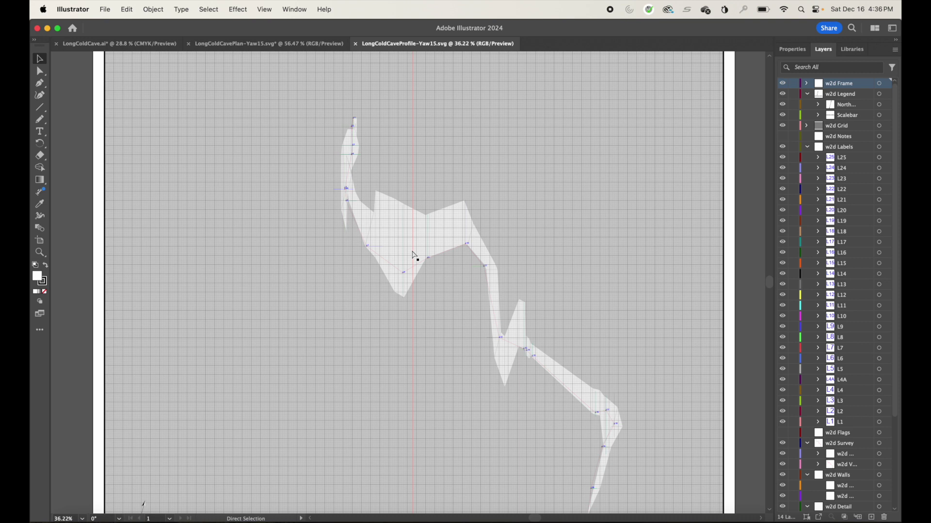
key("super+0")
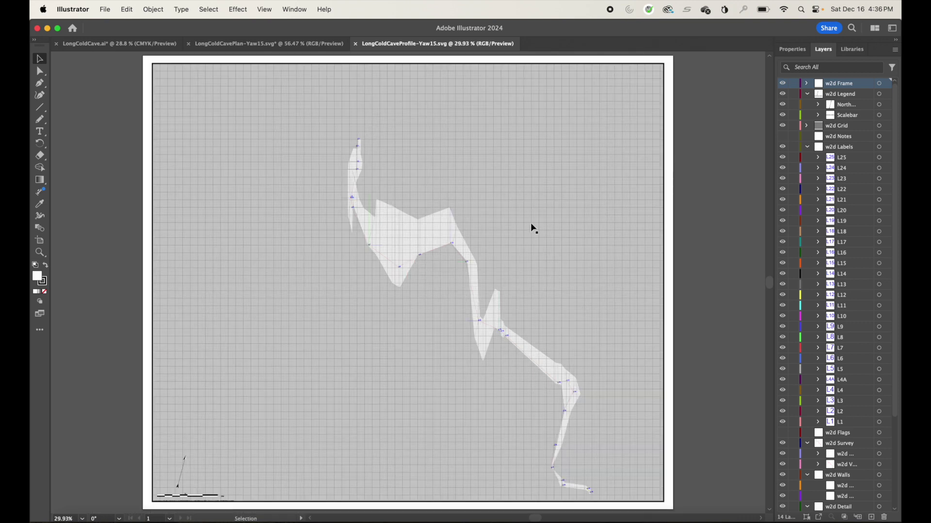
Collapse the w2d Legend, Grid, Labels, Walls, Detail and cmp tracing layer groups.
left_click(807, 94)
left_click(807, 105)
left_click(807, 105)
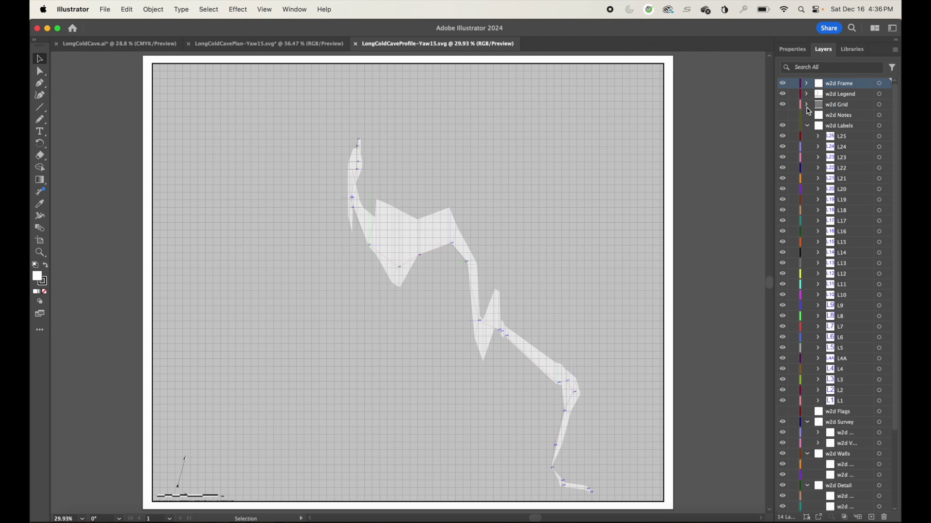
left_click(807, 125)
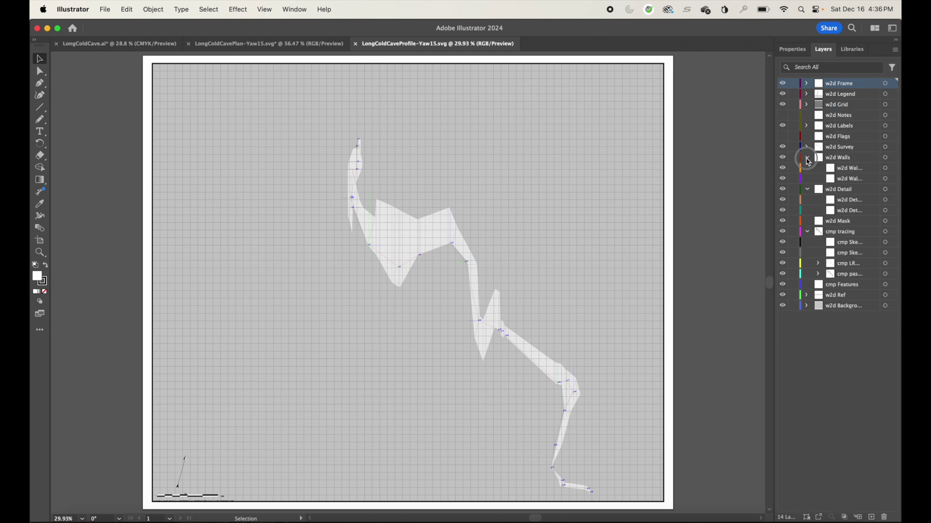
left_click(807, 157)
left_click(807, 168)
left_click(808, 190)
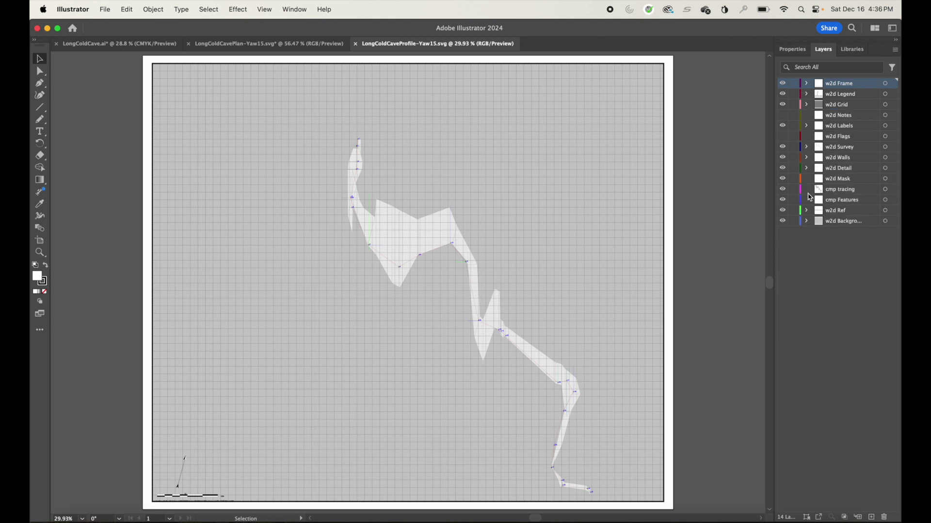
Hide the Background, w2d Ref, cmp Features, w2d Detail and w2d Walls layers, keeping cmp tracing visible.
left_click(783, 222)
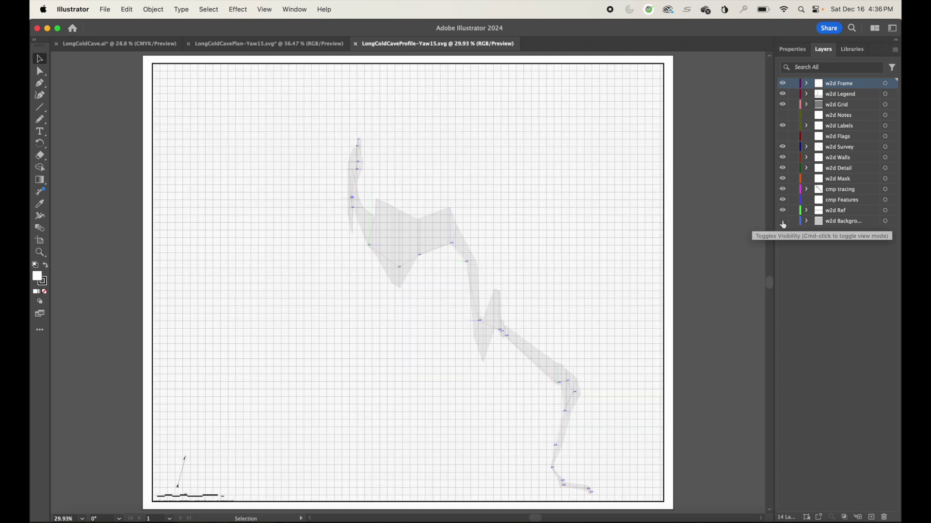
left_click(781, 211)
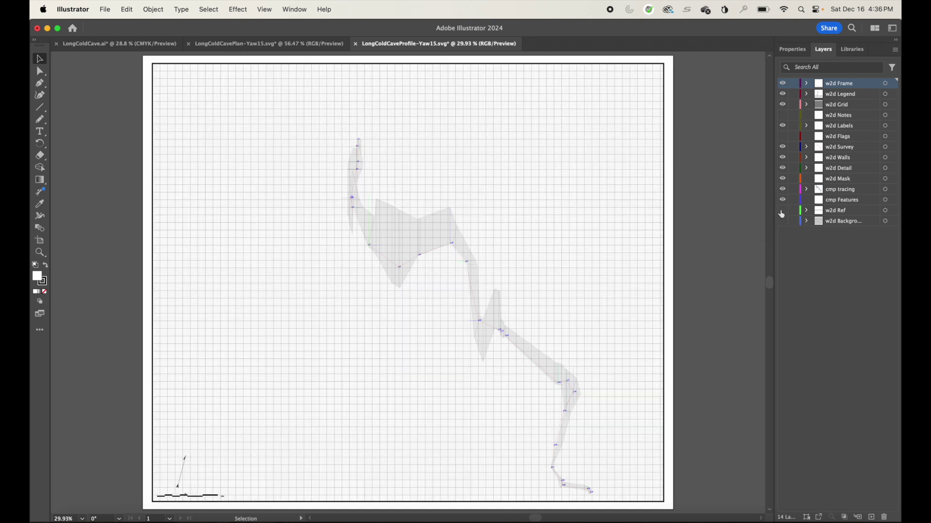
left_click(783, 200)
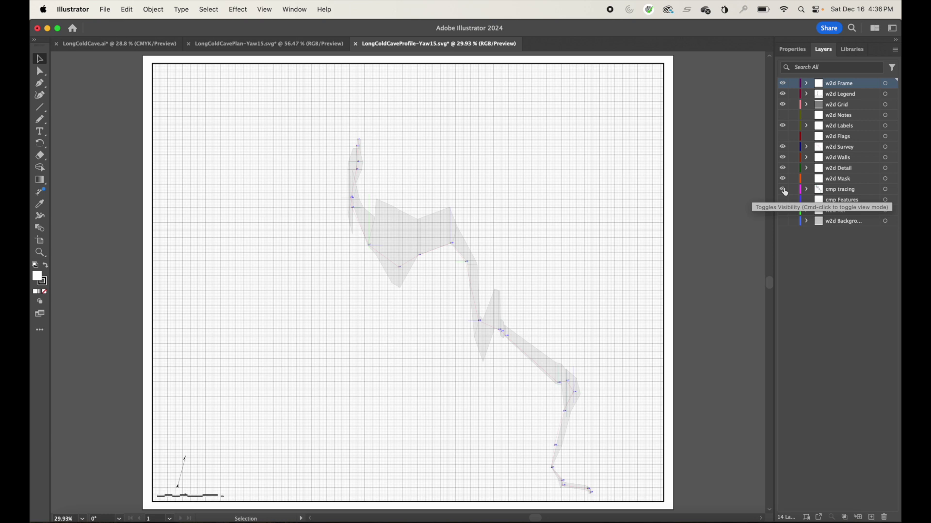
left_click(783, 190)
left_click(784, 190)
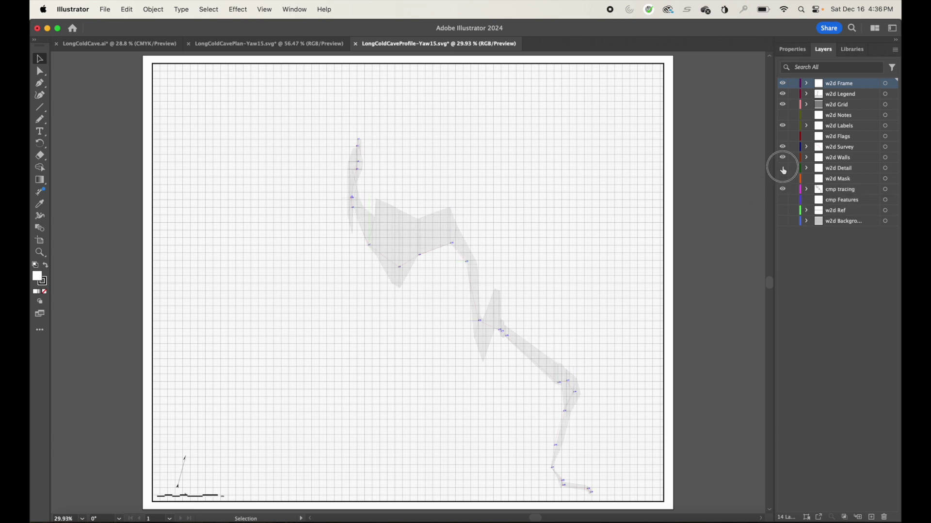
left_click(782, 167)
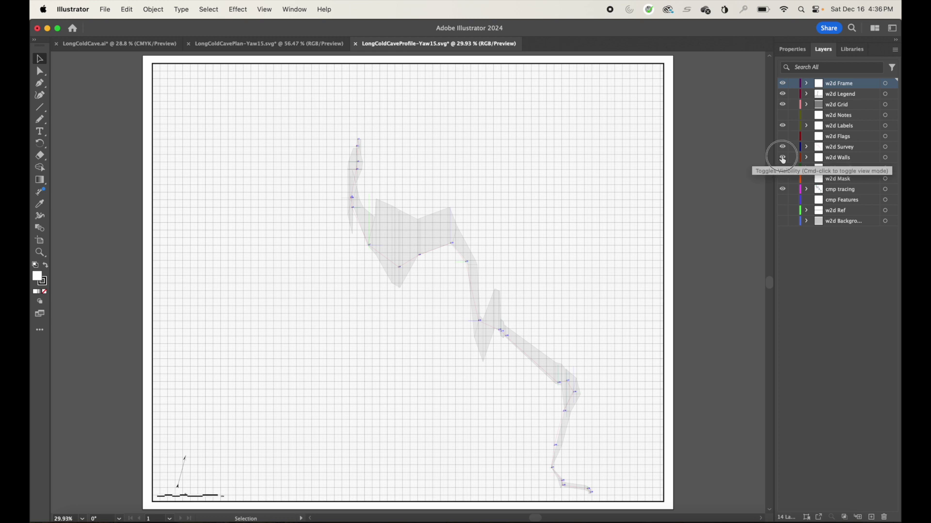
left_click(783, 158)
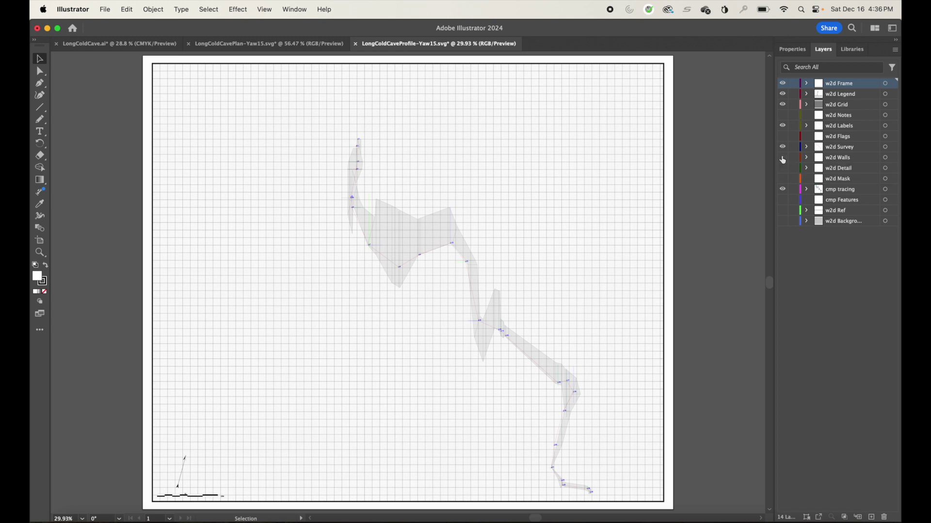
Hide the w2d Labels, w2d Grid and w2d Frame layers, keeping w2d Legend visible.
left_click(782, 126)
left_click(782, 107)
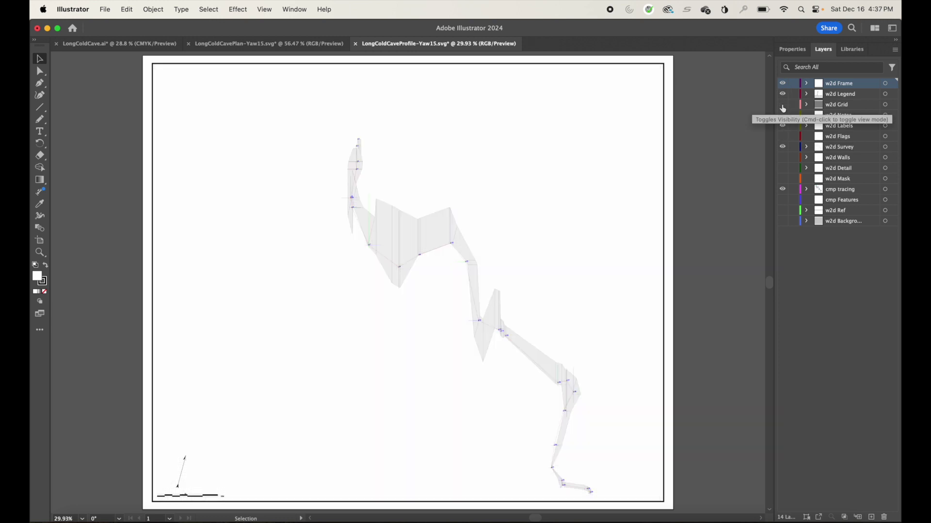
left_click(783, 95)
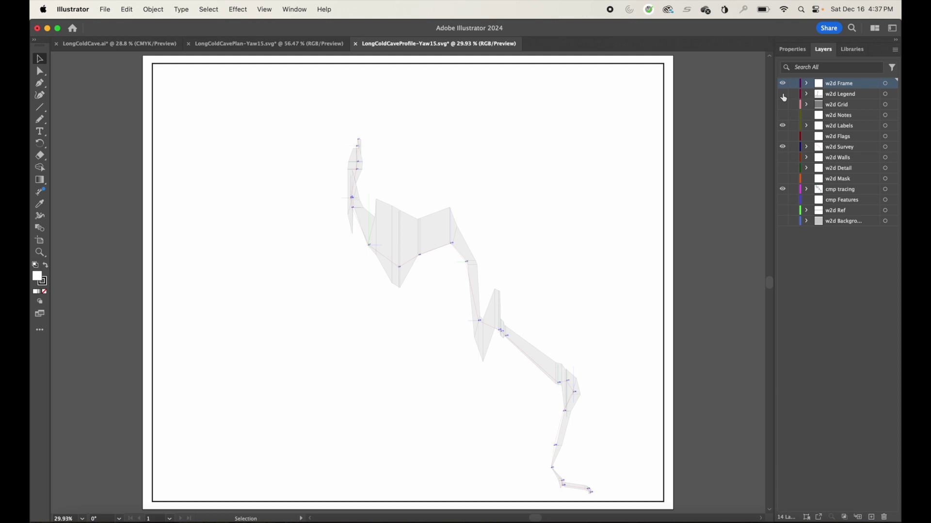
left_click(784, 96)
left_click(782, 83)
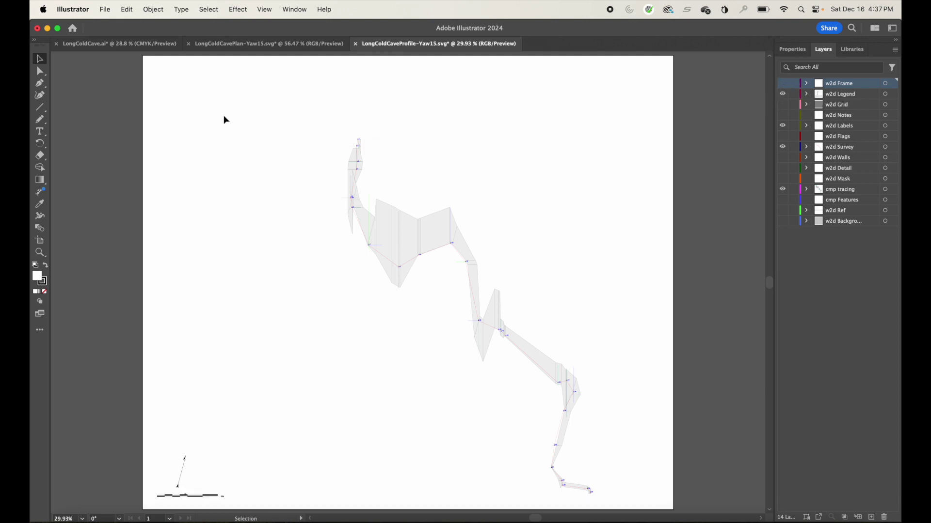
Select all the visible profile artwork and copy it.
key("super+a")
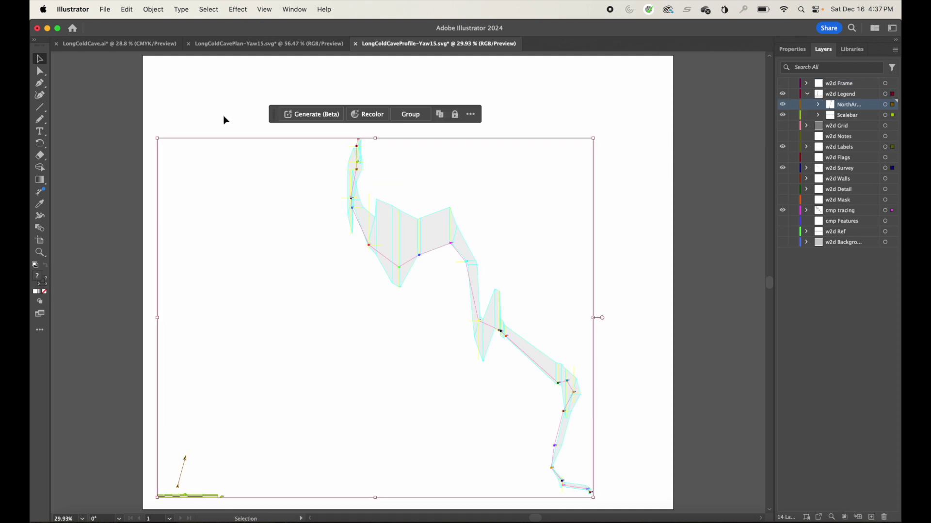
key("a")
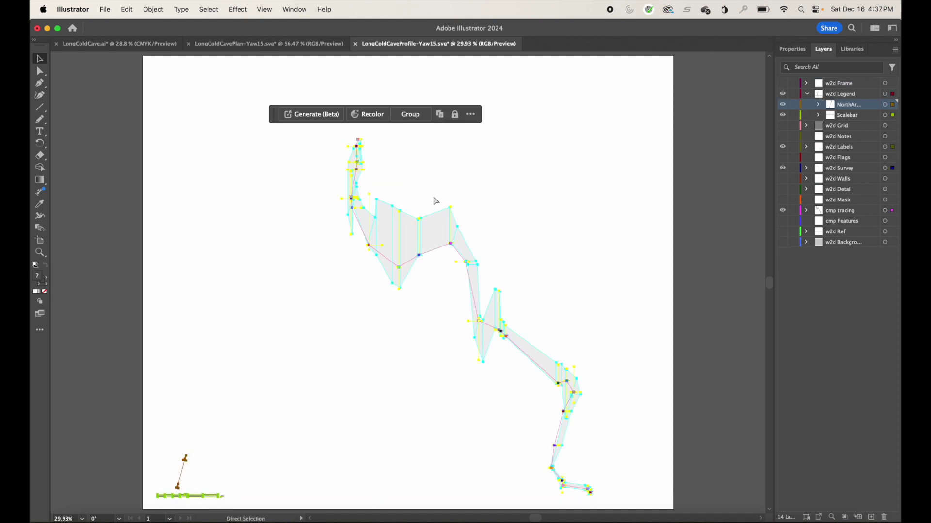
key("v")
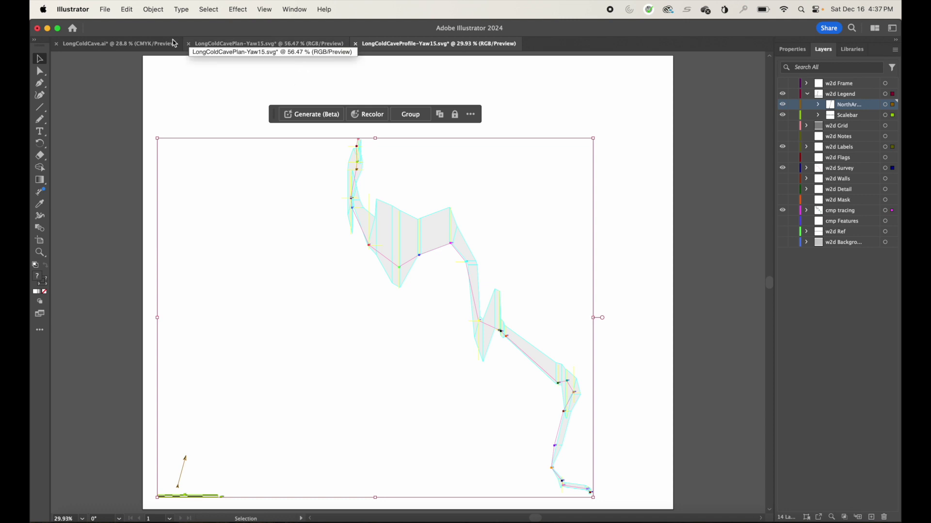
Paste the profile into LongColdCave.ai and drag it below the plan survey.
left_click(118, 44)
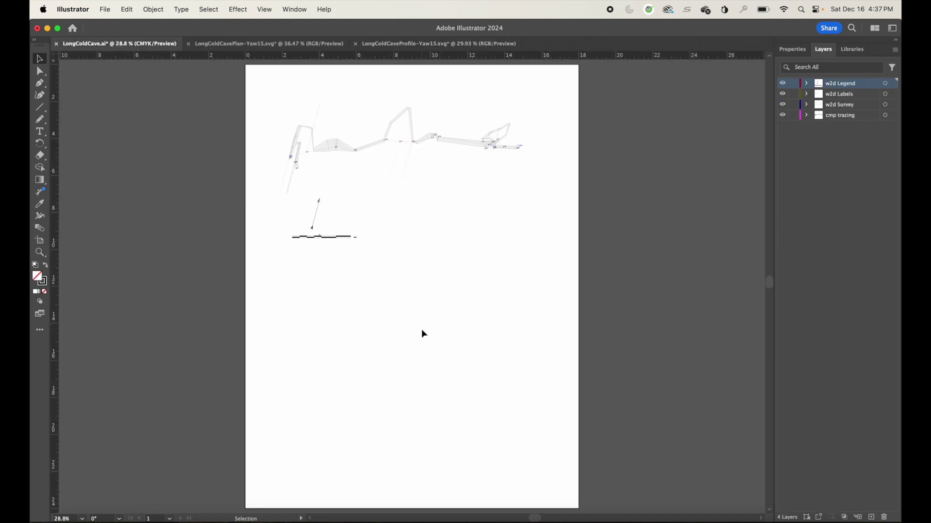
key("a")
key("cmd+v")
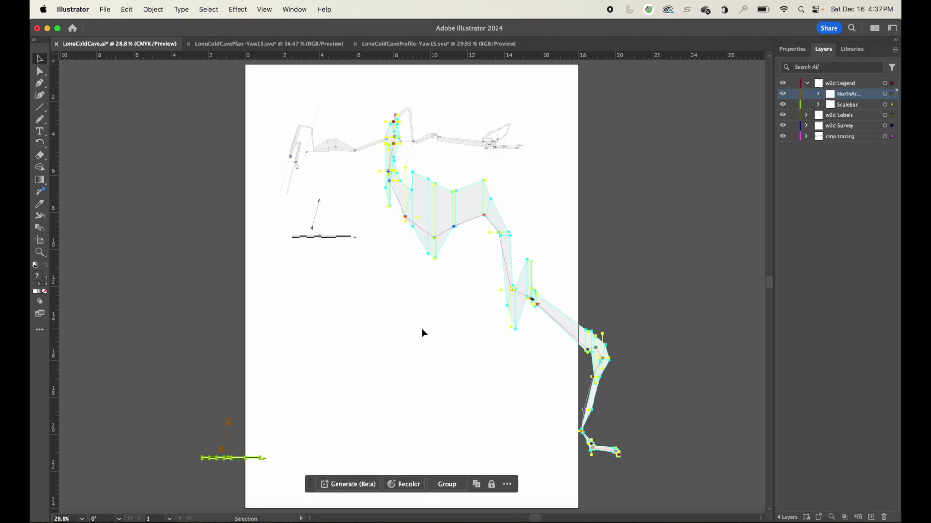
key("v")
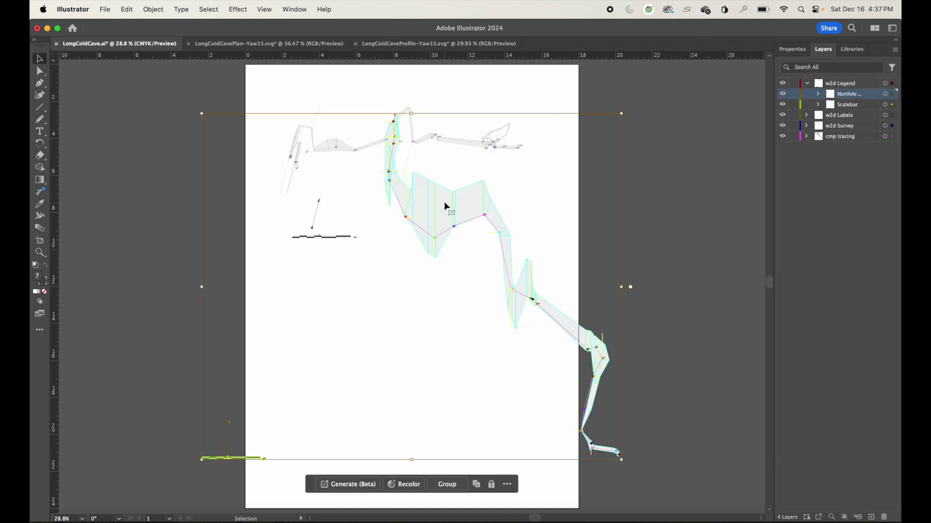
left_click_drag(446, 206, 345, 292)
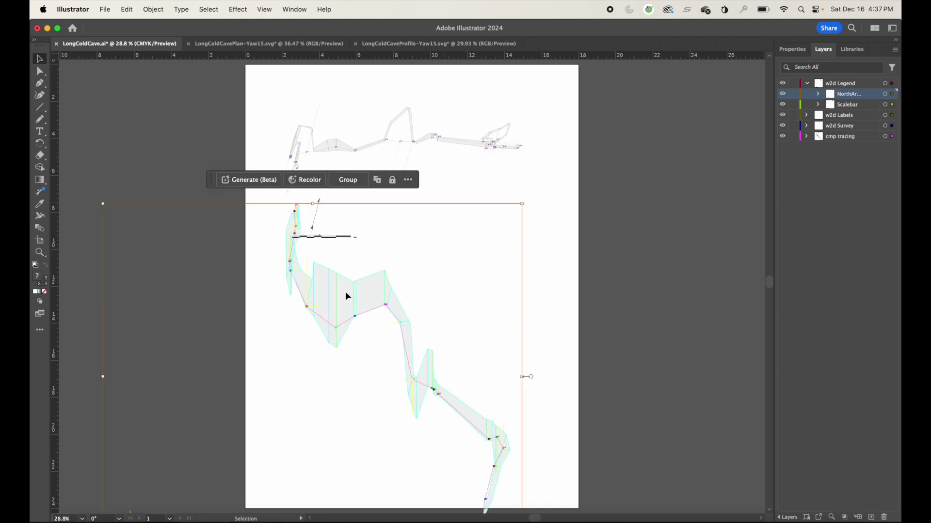
scroll(510, 354, "down", 5)
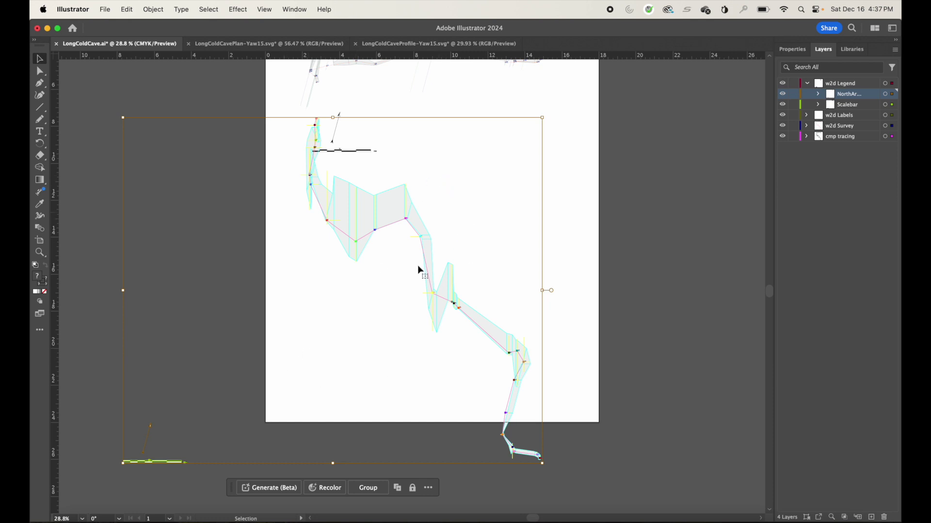
scroll(347, 338, "up", 2)
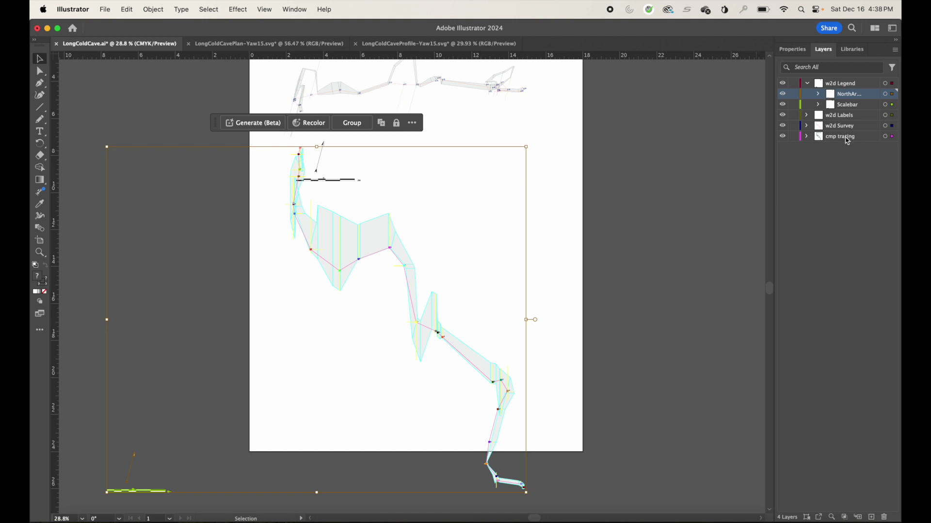
Flip between the Plan and Profile documents to compare them, then return to LongColdCave.ai.
left_click(404, 44)
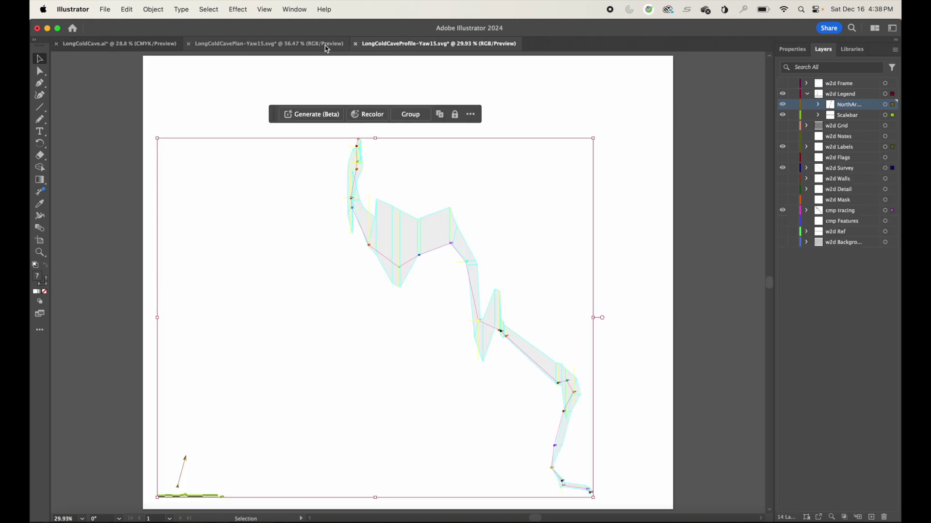
left_click(348, 44)
left_click(405, 46)
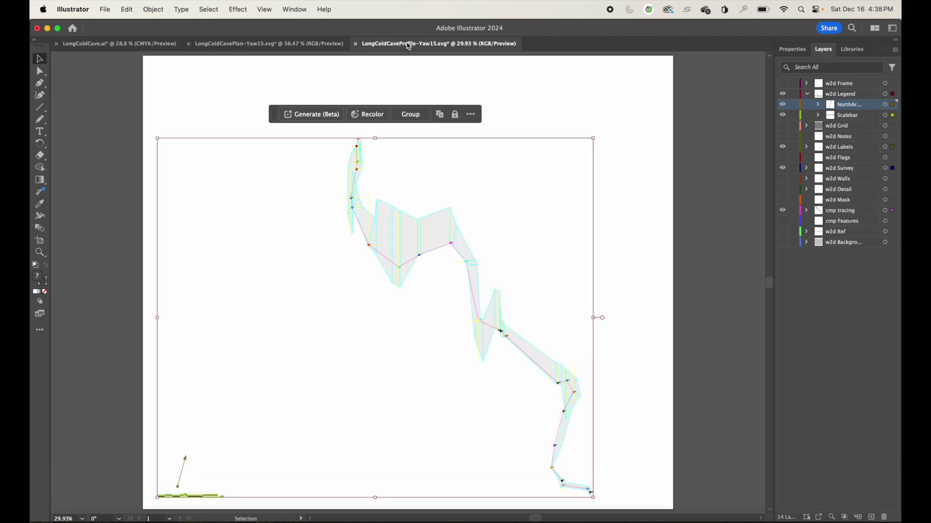
left_click(139, 45)
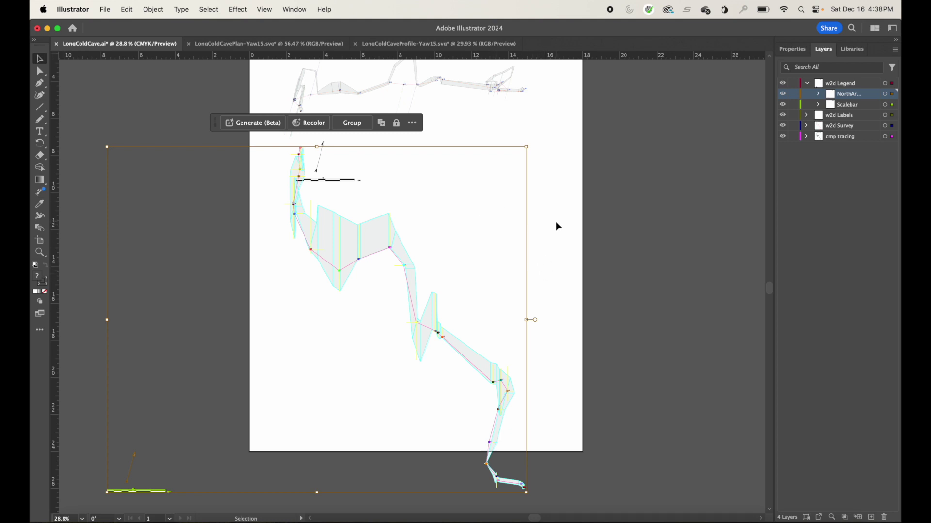
Toggle the Scalebar and NorthArrow layers to identify them, then lock the labels, survey and tracing layers.
left_click(552, 272)
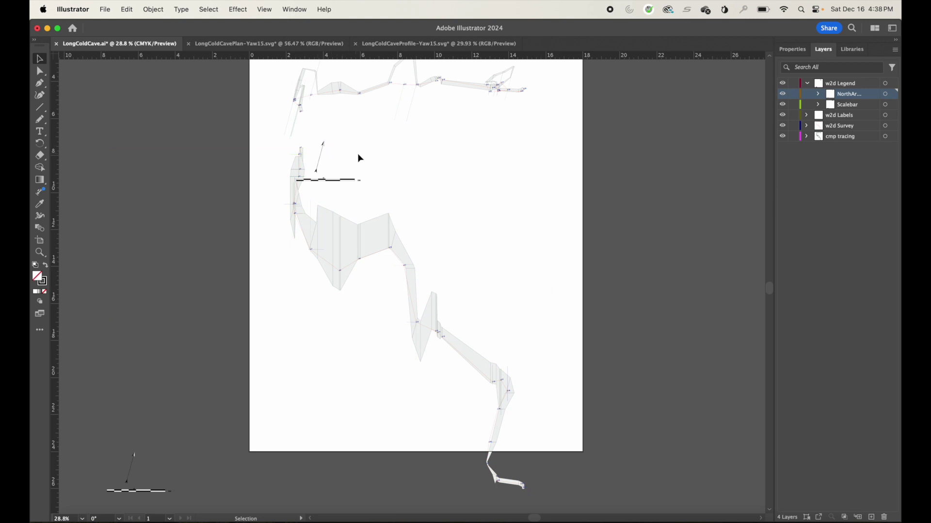
left_click_drag(359, 158, 315, 193)
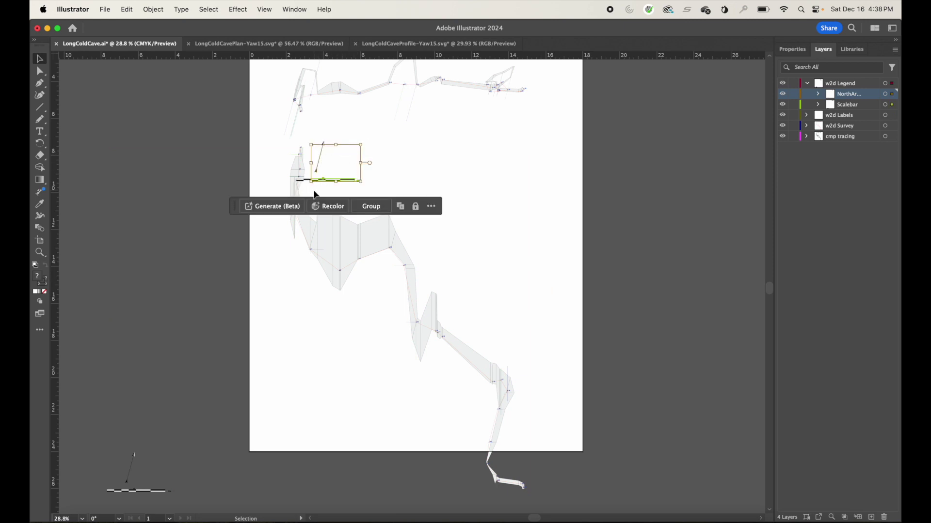
left_click(388, 170)
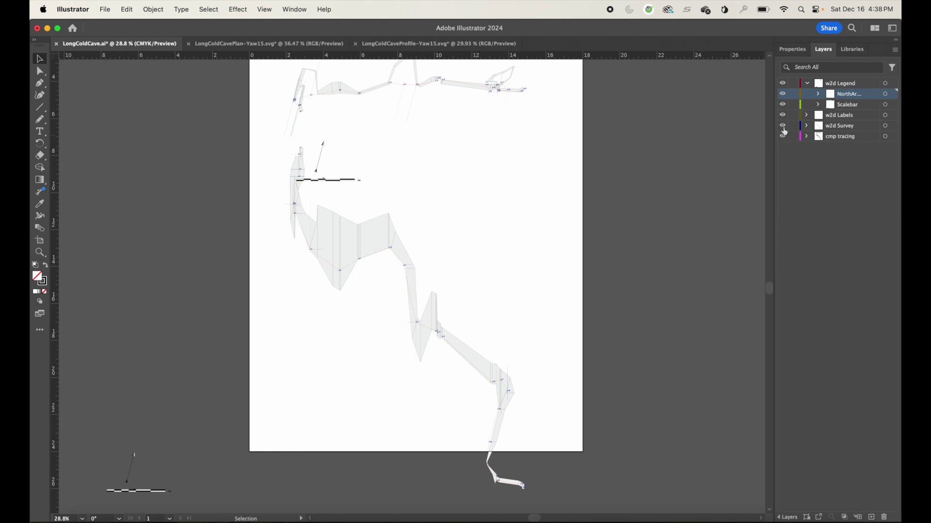
left_click(783, 105)
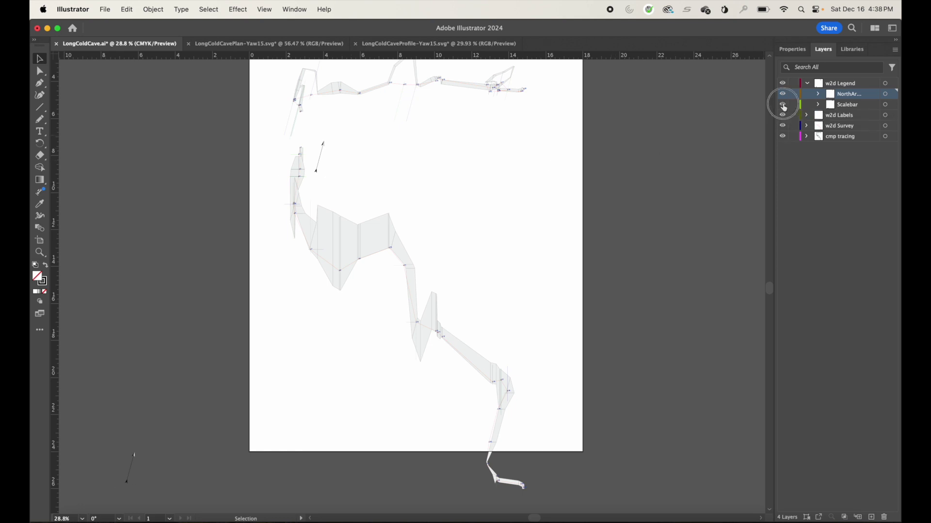
left_click(783, 106)
left_click(783, 106)
left_click(783, 105)
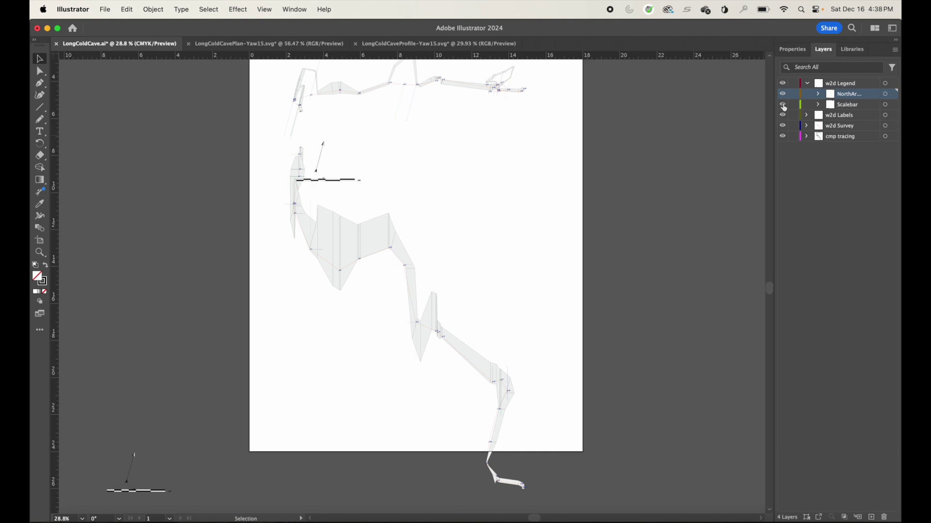
left_click(783, 94)
left_click(782, 93)
mouse_move(783, 119)
left_mouse_down()
mouse_move(780, 140)
mouse_move(782, 117)
mouse_move(793, 119)
mouse_move(796, 144)
left_mouse_up()
Move the north arrow and scale bar down, and bring the off-page legend copy onto the artboard.
left_click_drag(376, 131, 261, 206)
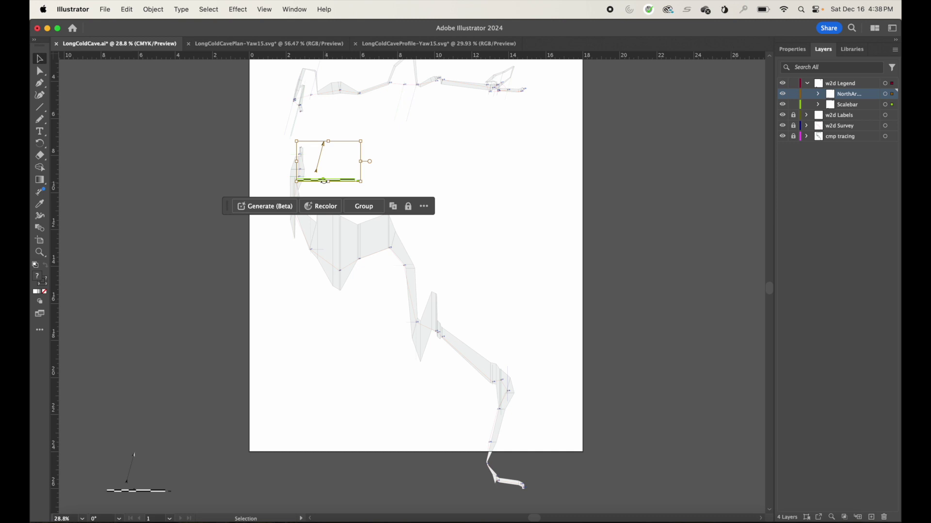
left_click_drag(322, 185, 306, 426)
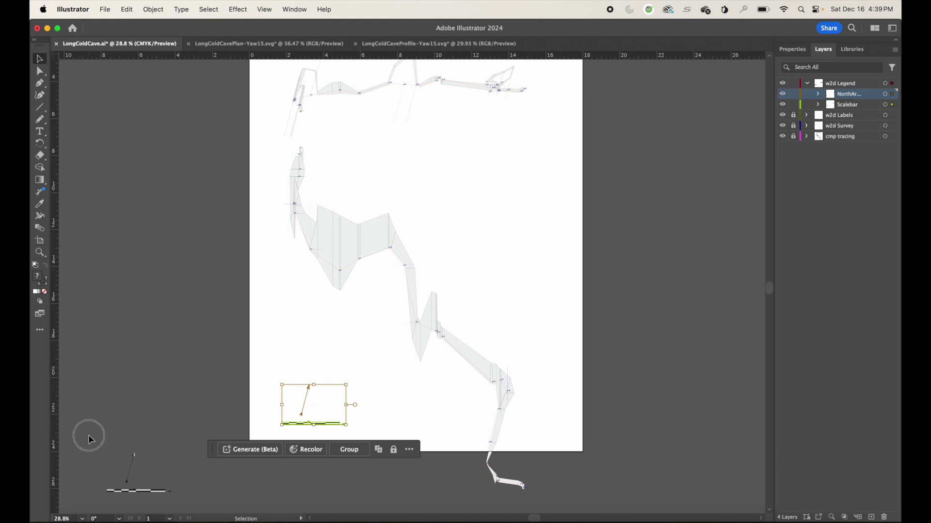
left_click(170, 492)
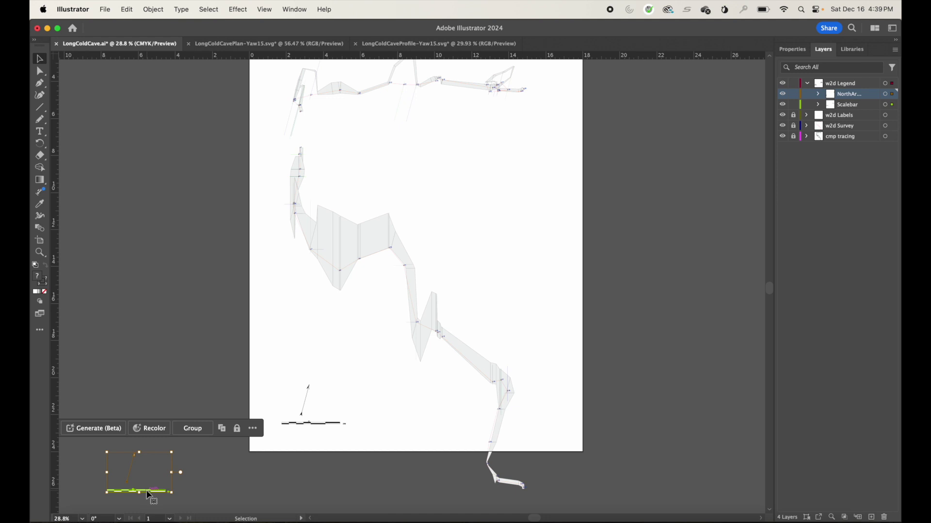
left_click_drag(149, 494, 327, 373)
left_click(385, 375)
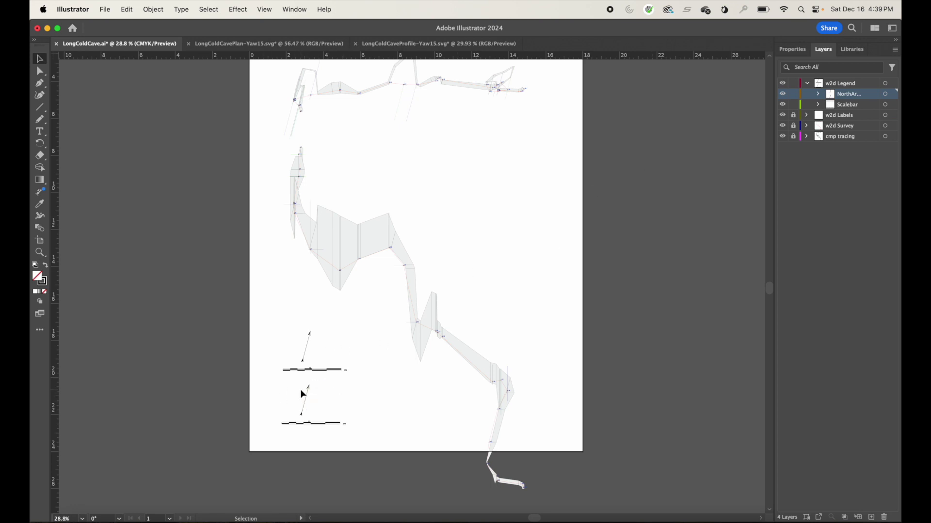
Drag the lower north arrow and scale bar up about 1.23 in beneath the upper legend, then fit the artboard.
left_click_drag(283, 383, 386, 439)
left_click_drag(265, 318, 333, 132)
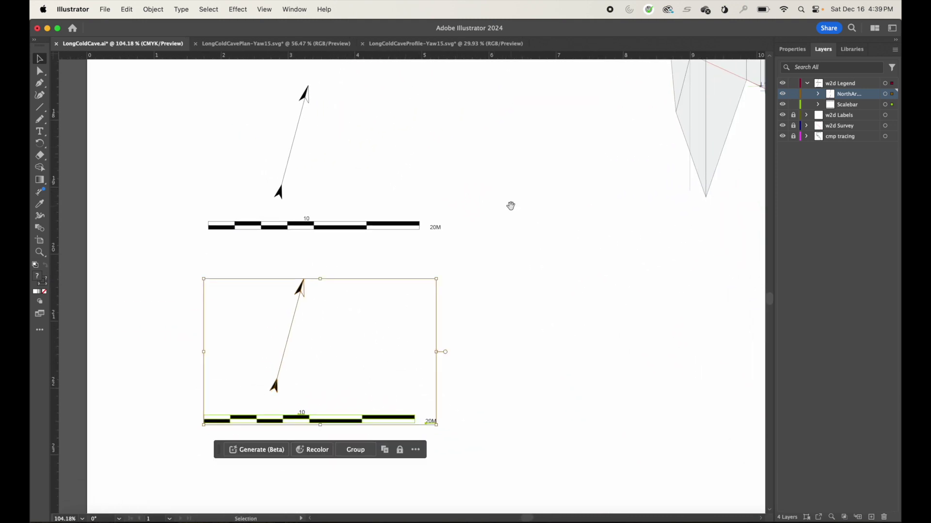
key("space")
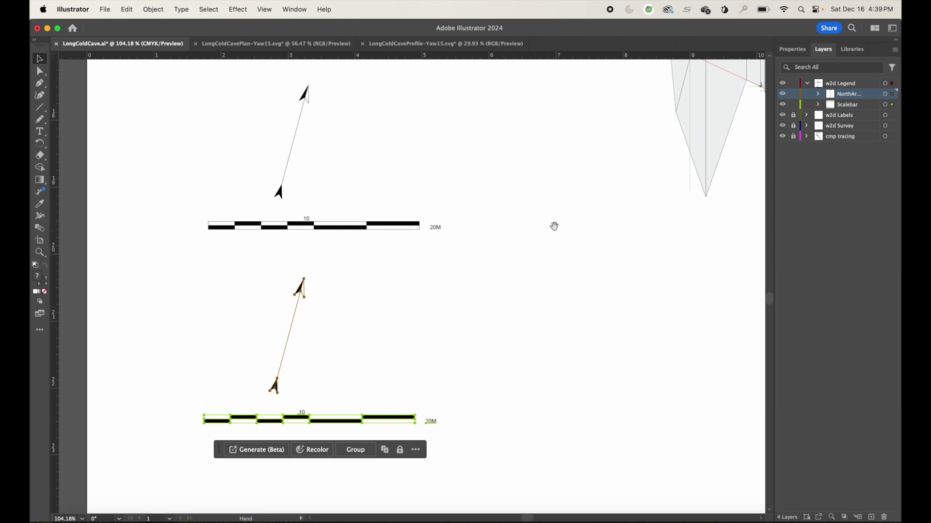
left_click(534, 283)
left_click_drag(534, 283, 629, 232)
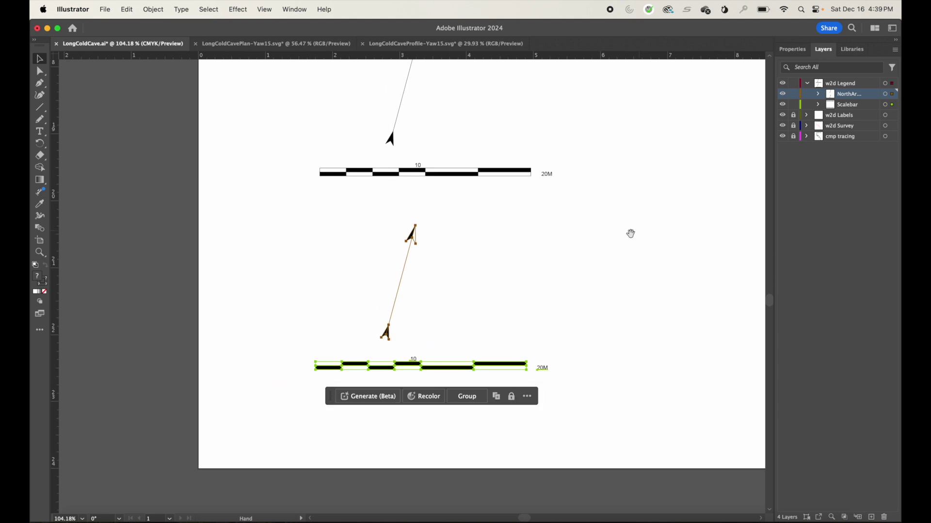
left_click_drag(557, 247, 530, 266)
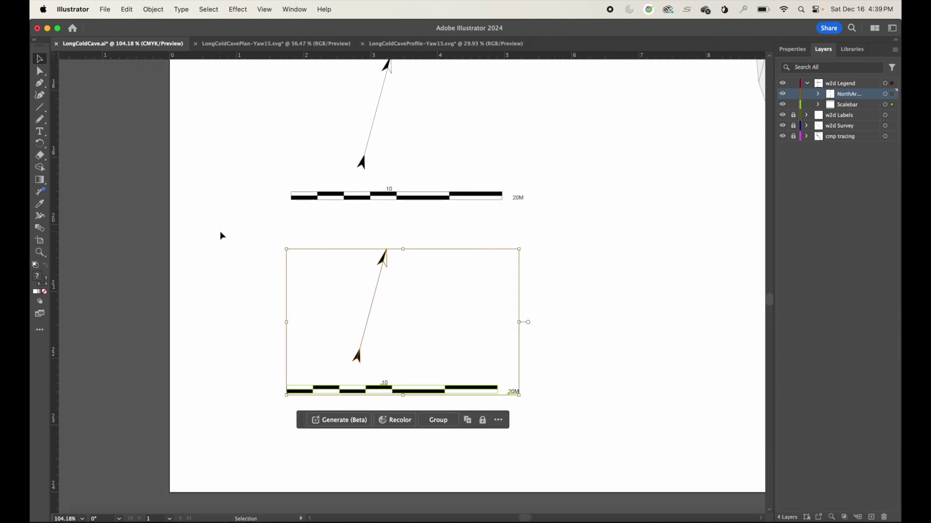
key("space")
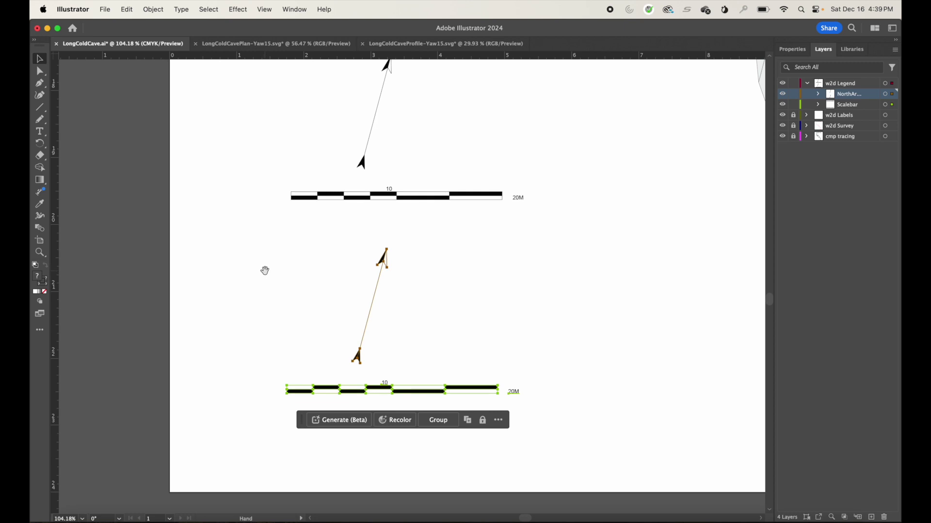
key("super+space")
left_click_drag(357, 304, 420, 268)
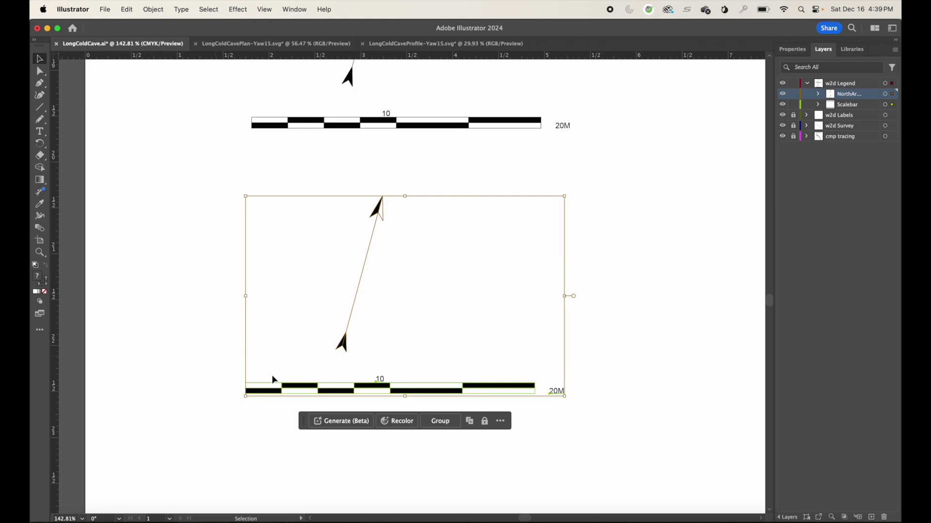
left_click_drag(353, 385, 352, 412)
key("super+0")
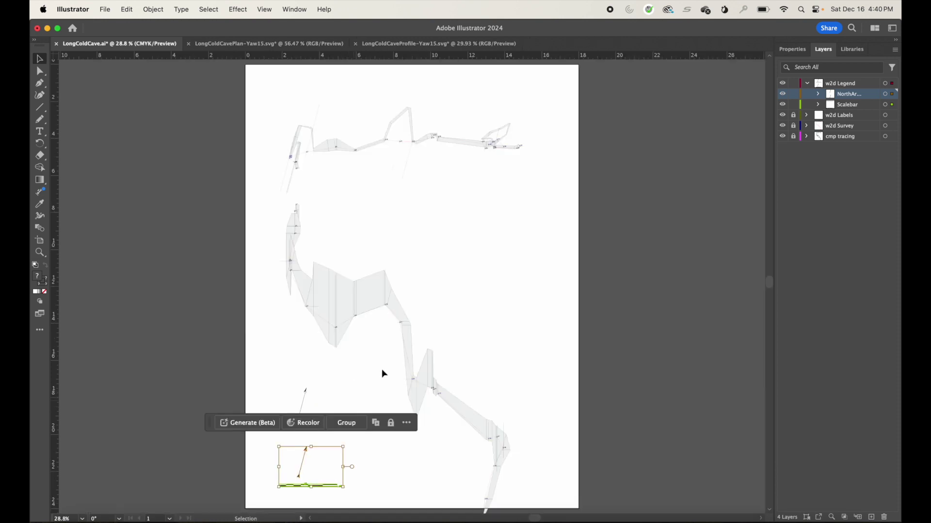
scroll(419, 198, "down", 1)
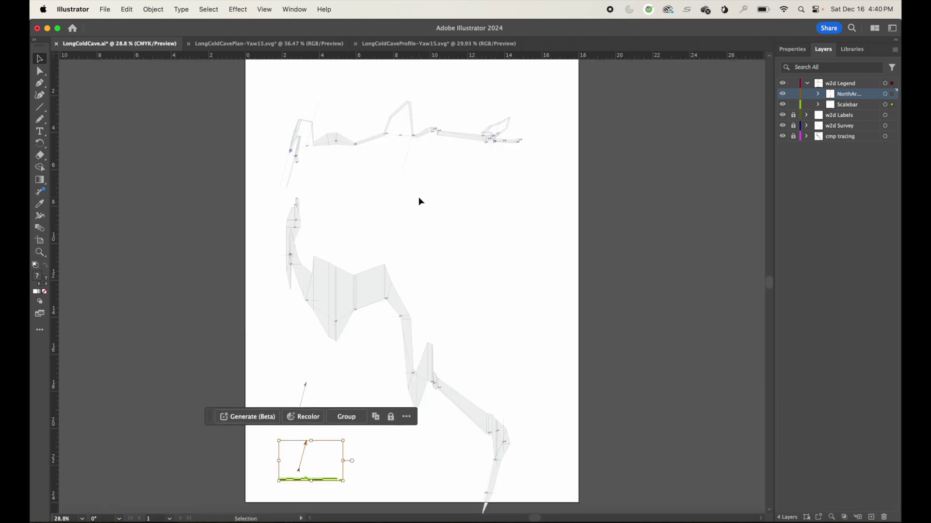
Zoom in on the upper scale bar and pan until its 10 and 20M labels are visible.
scroll(420, 200, "down", 1)
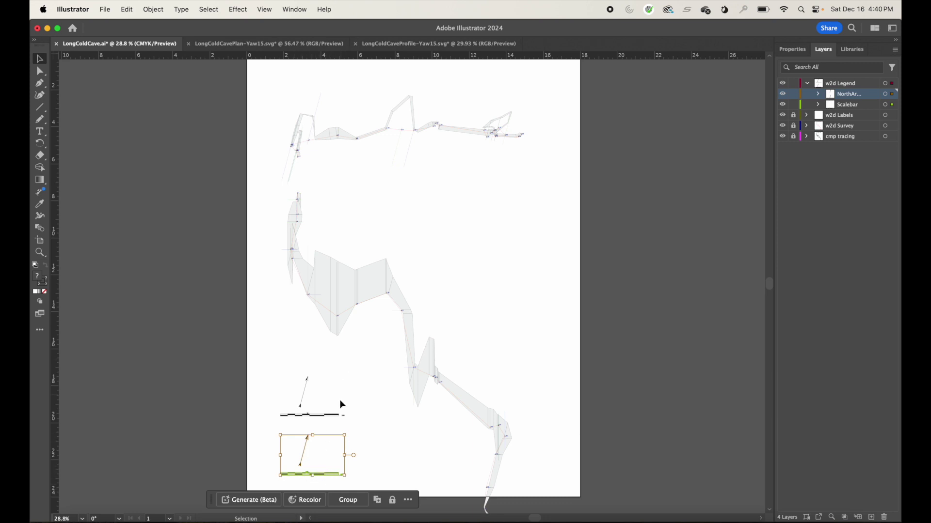
key("z")
scroll(334, 349, "down", 5)
left_click_drag(266, 286, 446, 366)
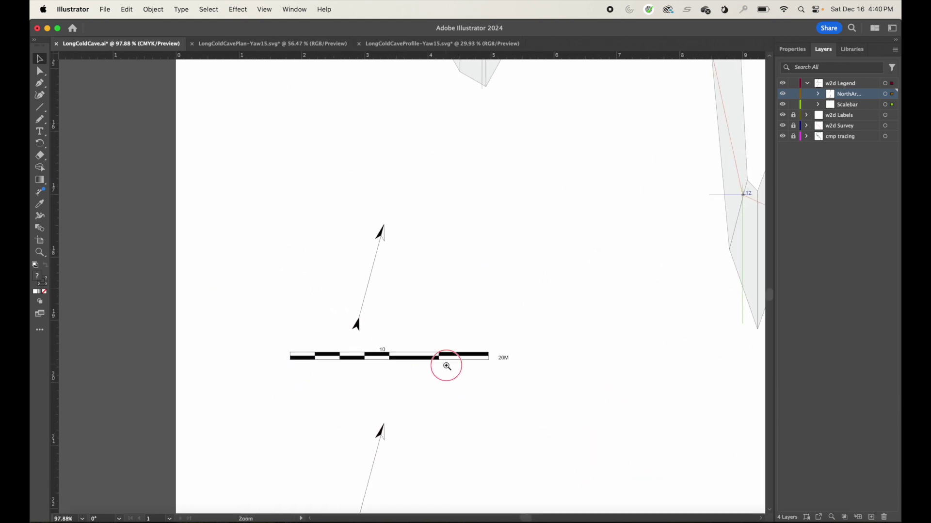
left_click_drag(312, 333, 270, 166)
left_click_drag(224, 141, 353, 264)
key("v")
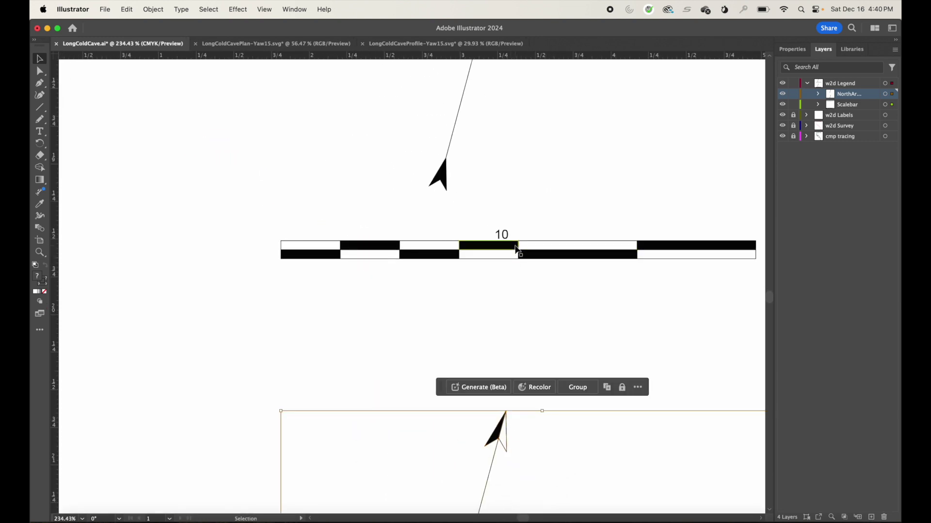
scroll(467, 290, "right", 3)
scroll(467, 290, "up", 1)
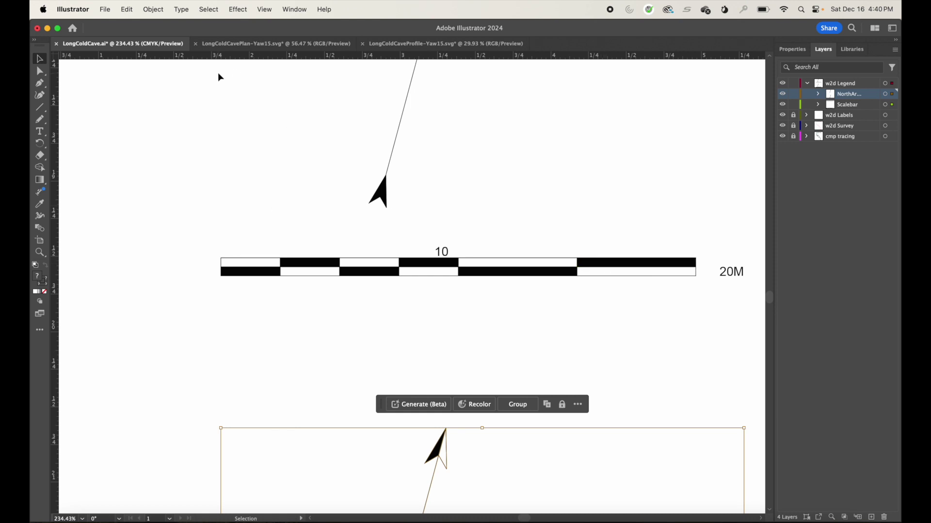
scroll(203, 143, "left", 1)
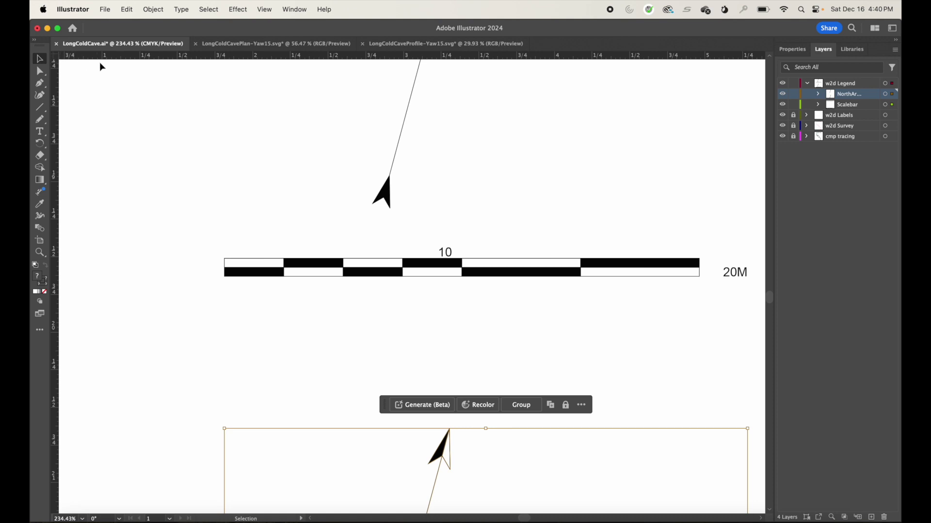
Drag the ruler zero point to the upper scale bar's left end, then clear the selection.
left_click(269, 10)
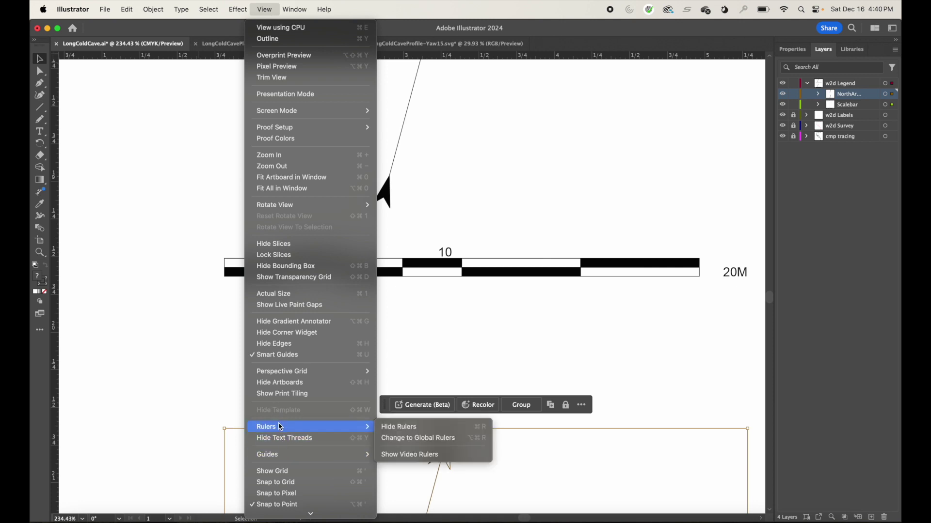
left_click(129, 105)
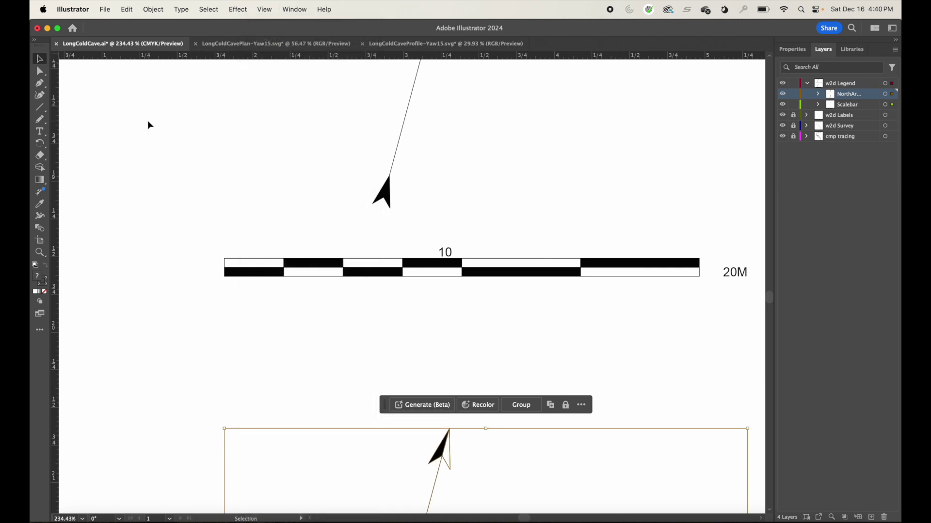
left_click_drag(55, 56, 226, 262)
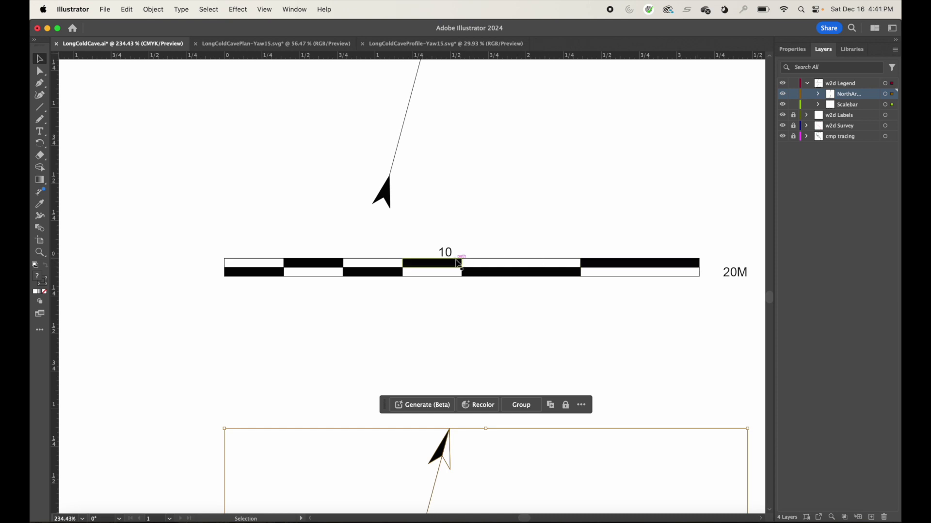
scroll(484, 293, "down", 1)
scroll(484, 293, "right", 1)
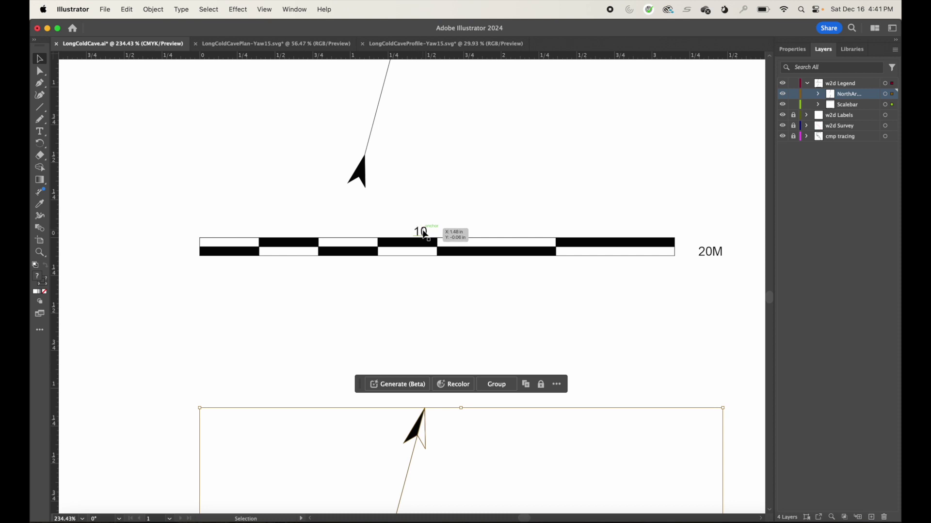
left_click(301, 200)
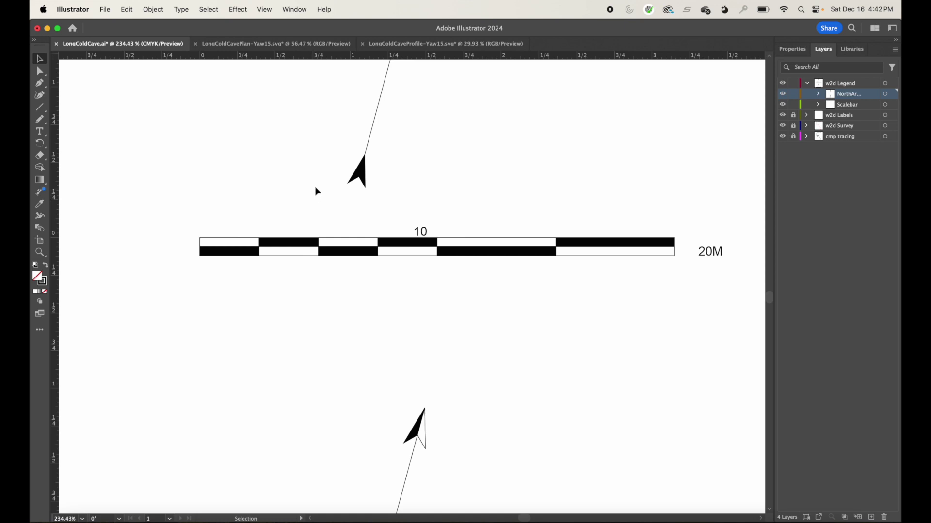
Change ruler units to millimetres, then centimetres, and set the ruler origin at the scale bar's top-left corner.
right_click(273, 60)
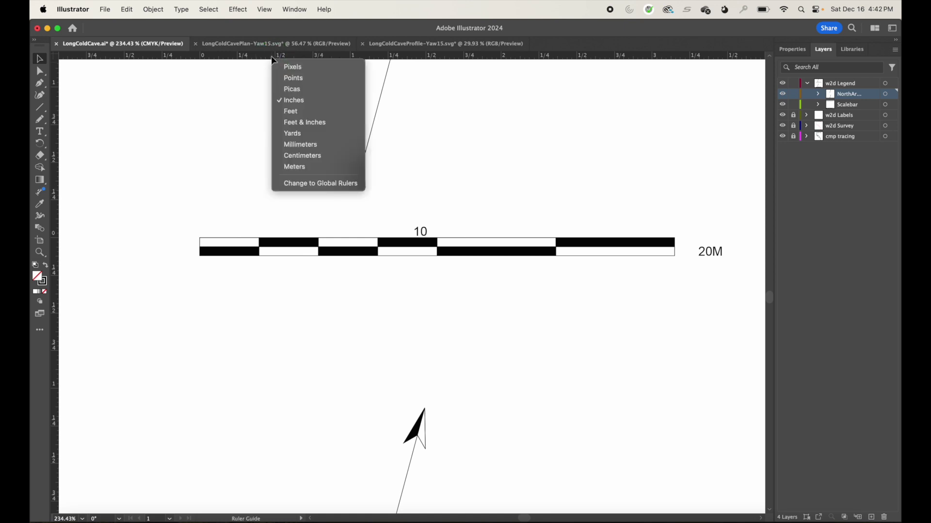
left_click(304, 145)
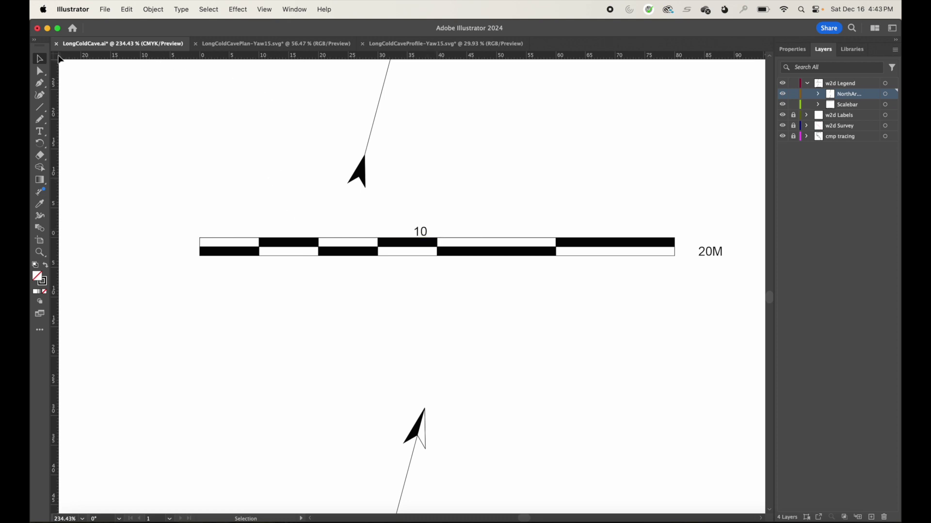
right_click(167, 58)
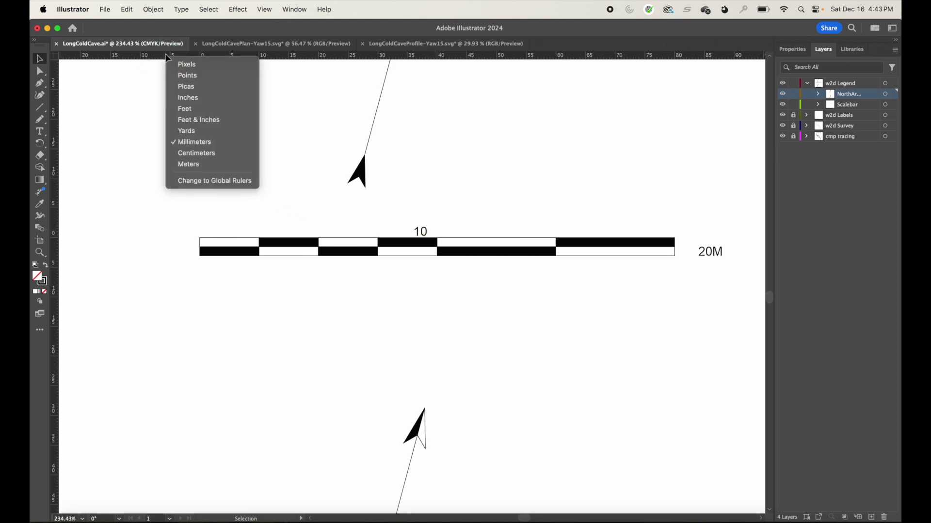
left_click(192, 157)
left_click_drag(54, 55, 204, 239)
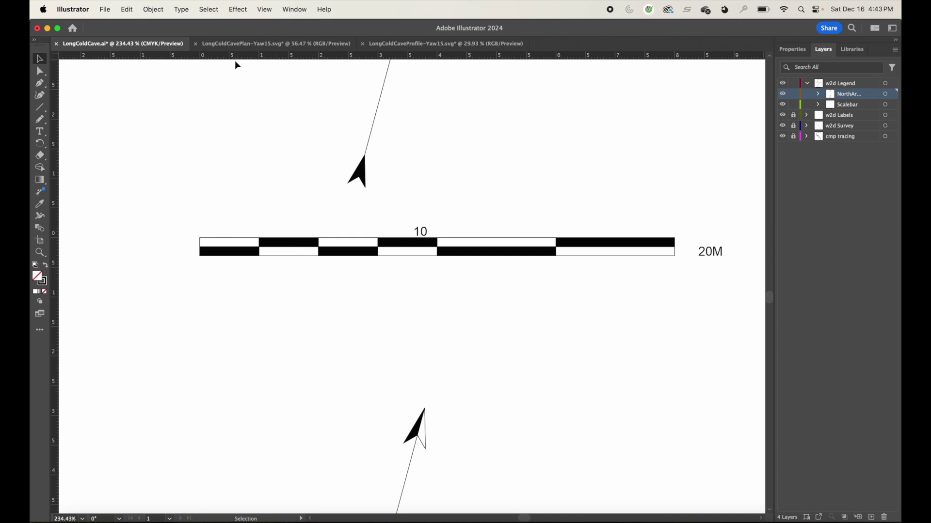
scroll(305, 213, "up", 3)
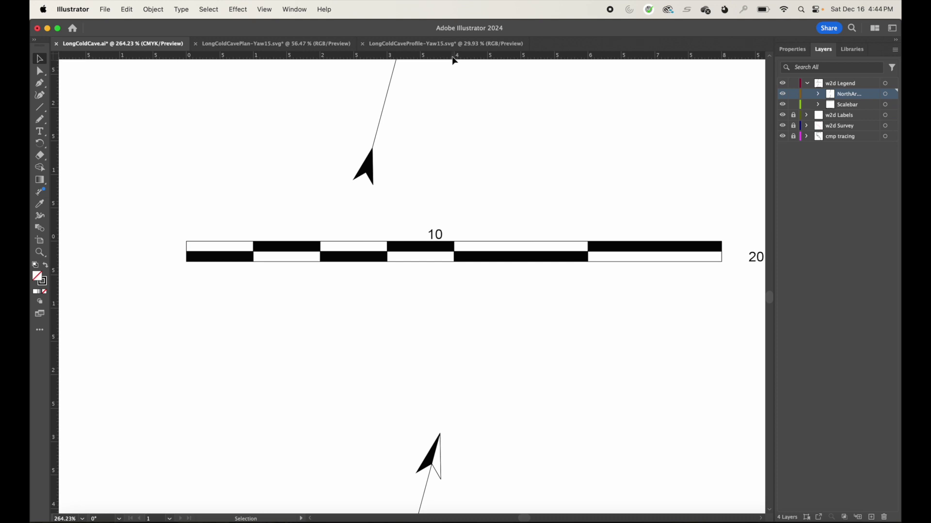
scroll(450, 118, "down", 8)
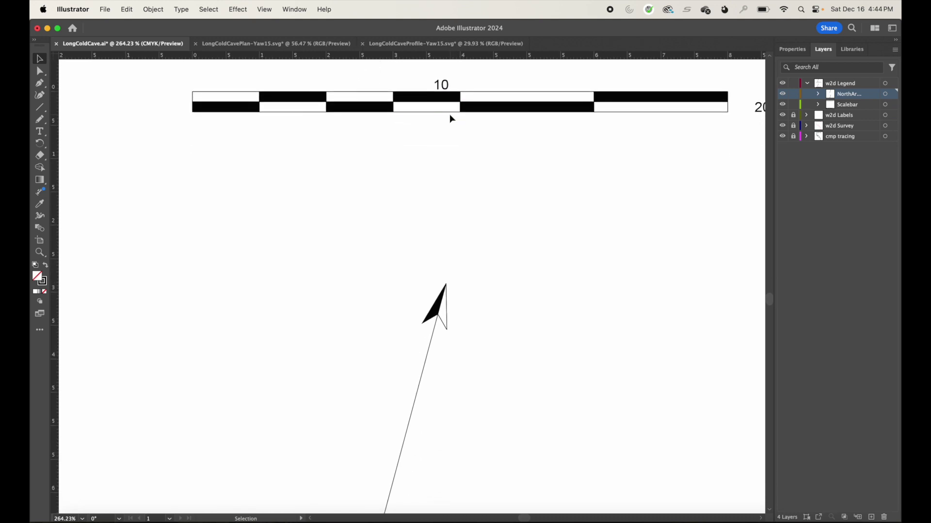
scroll(450, 118, "down", 2)
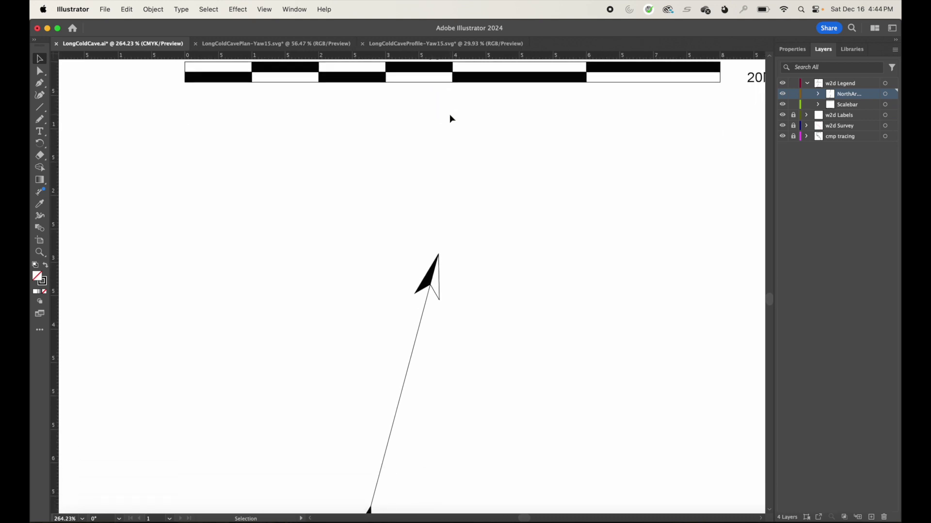
scroll(451, 118, "up", 1)
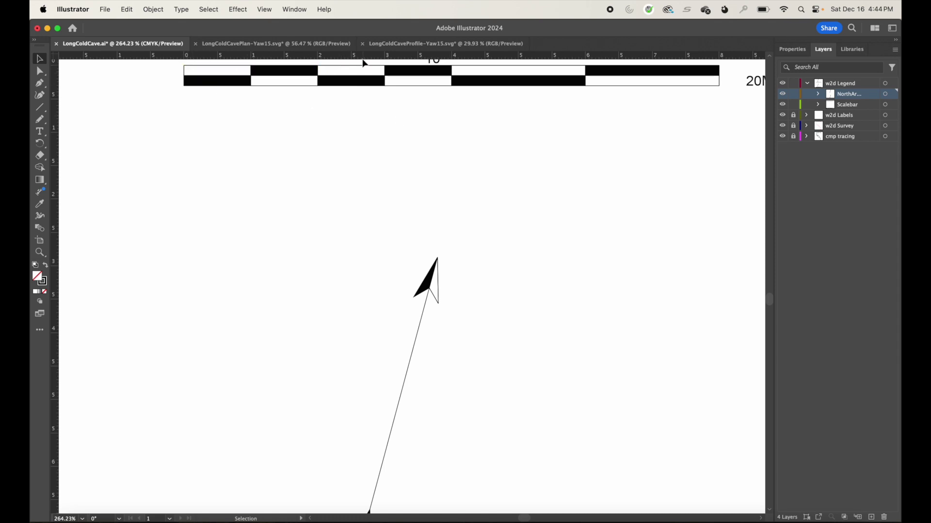
scroll(450, 98, "up", 3)
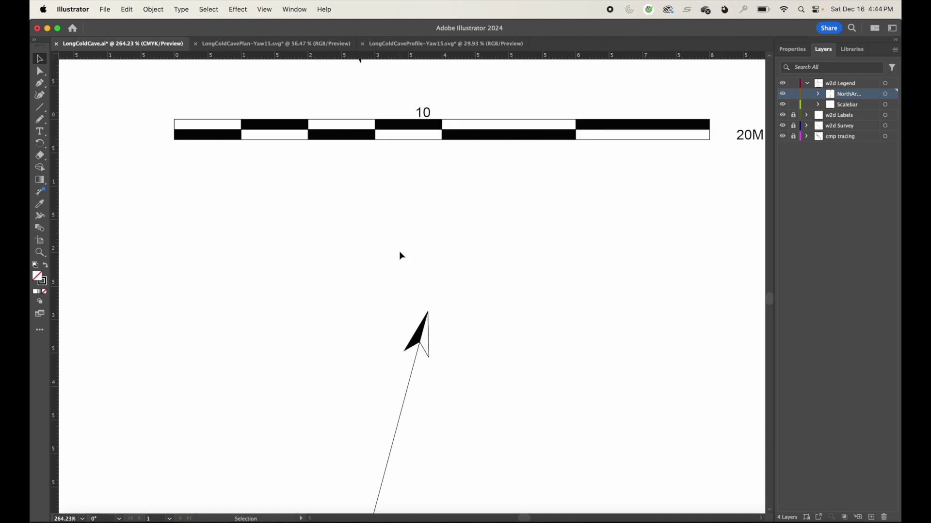
Fit the artboard and select both north arrows and scale bars.
key("super+0")
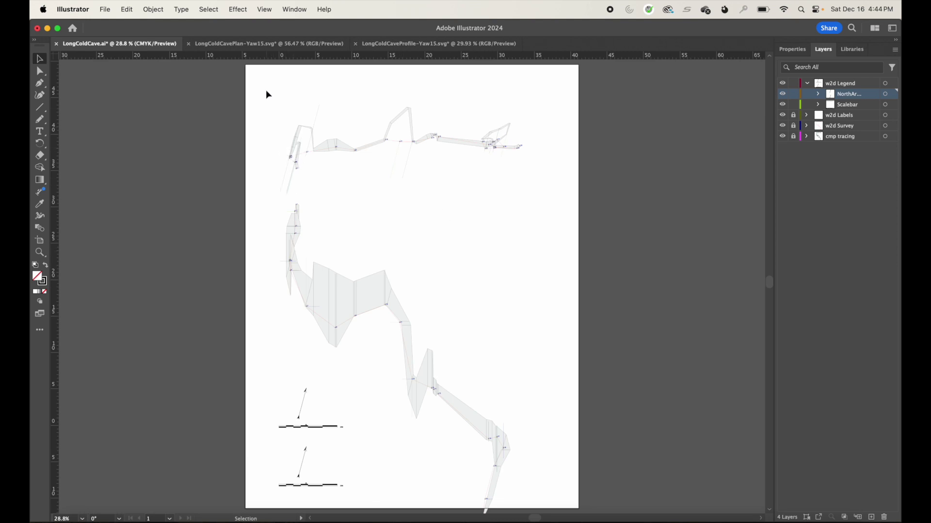
left_click_drag(252, 83, 268, 266)
key("a")
key("super+a")
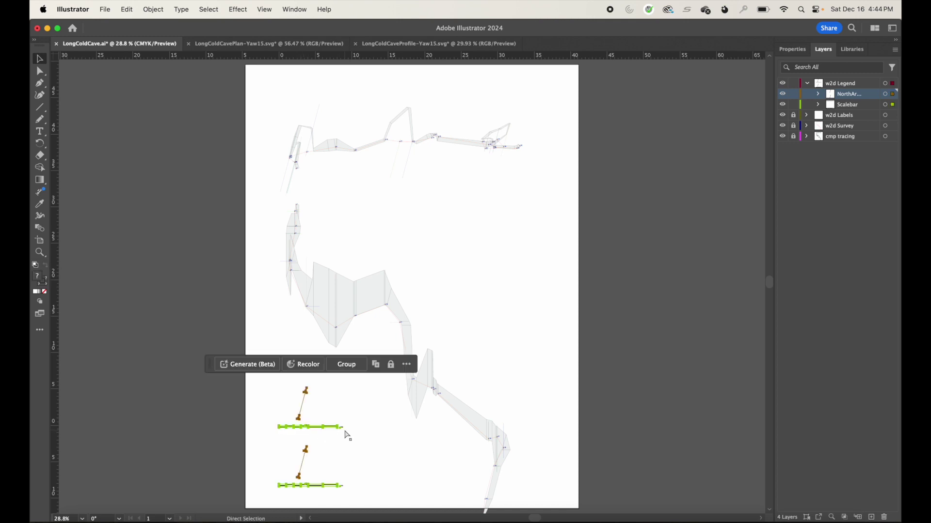
key("v")
left_click(399, 235)
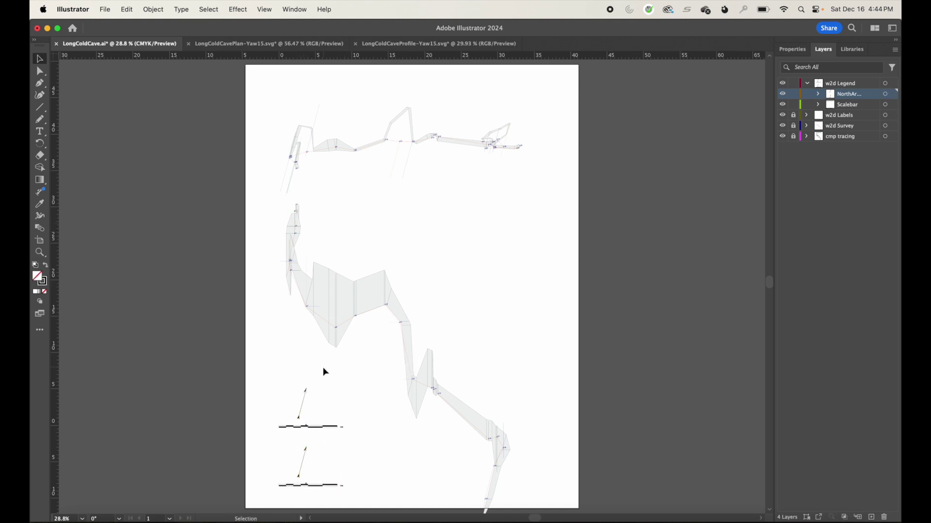
left_click(325, 410)
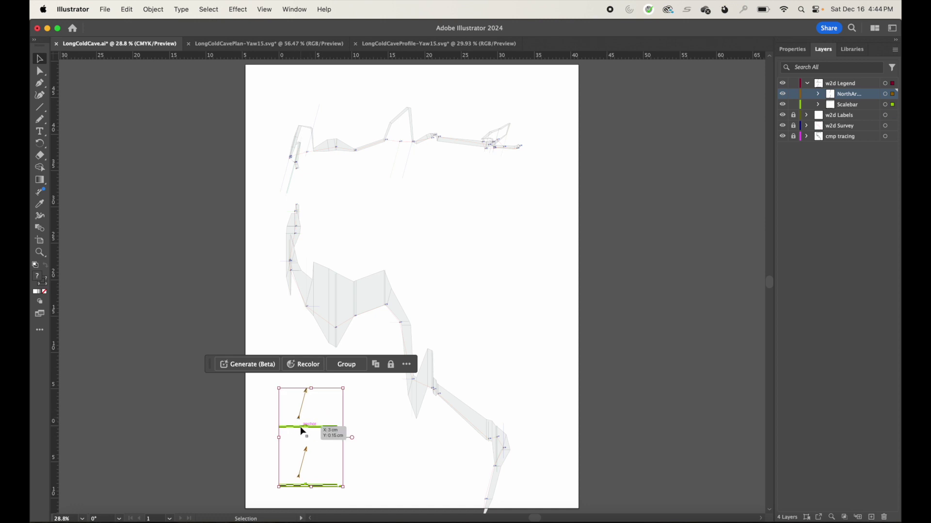
Unlock the labels, survey and tracing layers, select all, and zoom in closely on the scale bar.
left_click_drag(793, 114, 795, 146)
key("super+a")
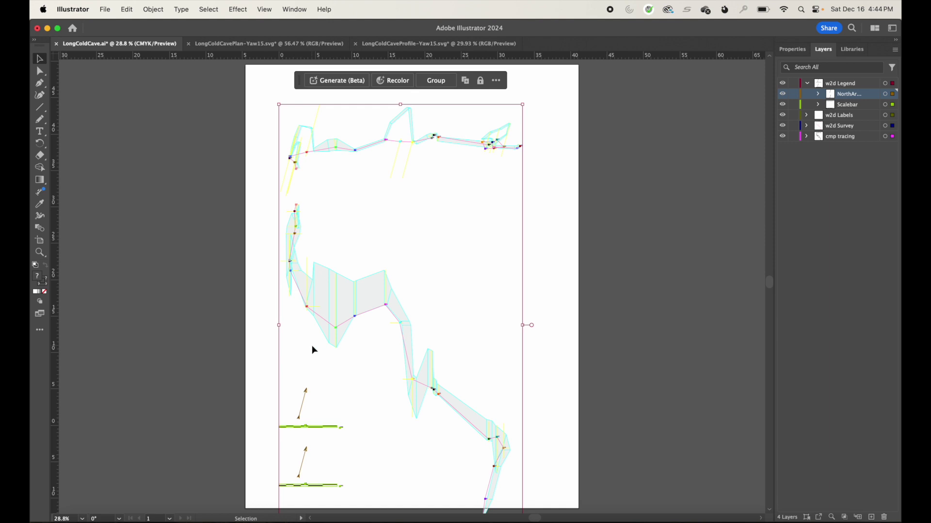
left_click_drag(302, 418, 434, 478)
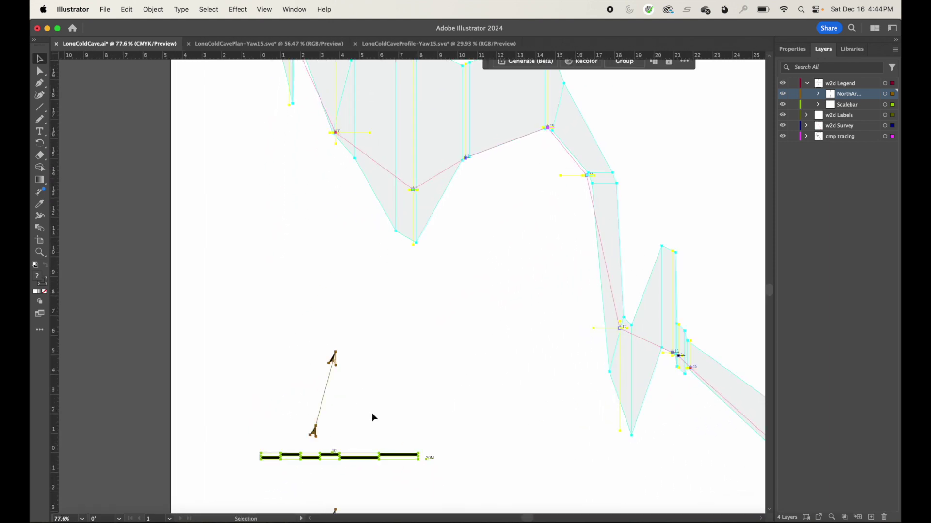
left_click_drag(374, 417, 345, 281)
left_click_drag(291, 316, 443, 443)
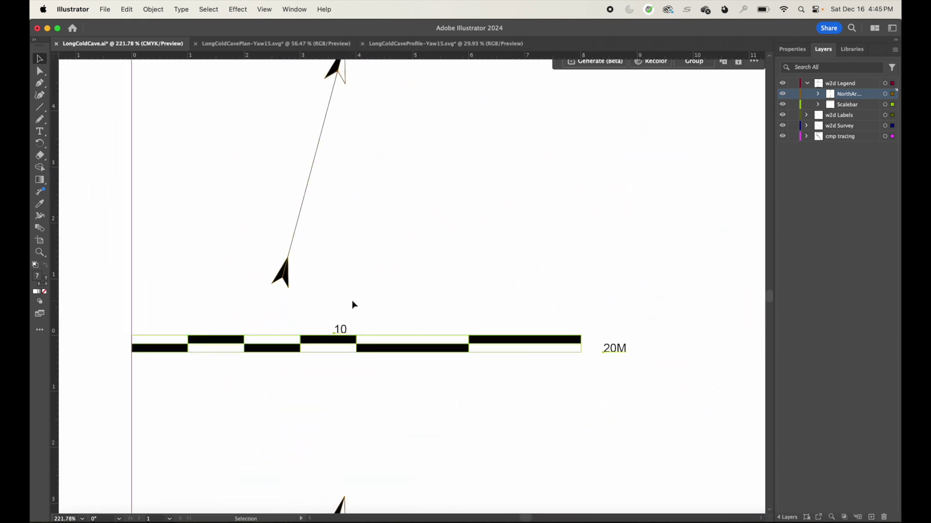
left_click_drag(330, 279, 330, 277)
left_click(326, 72)
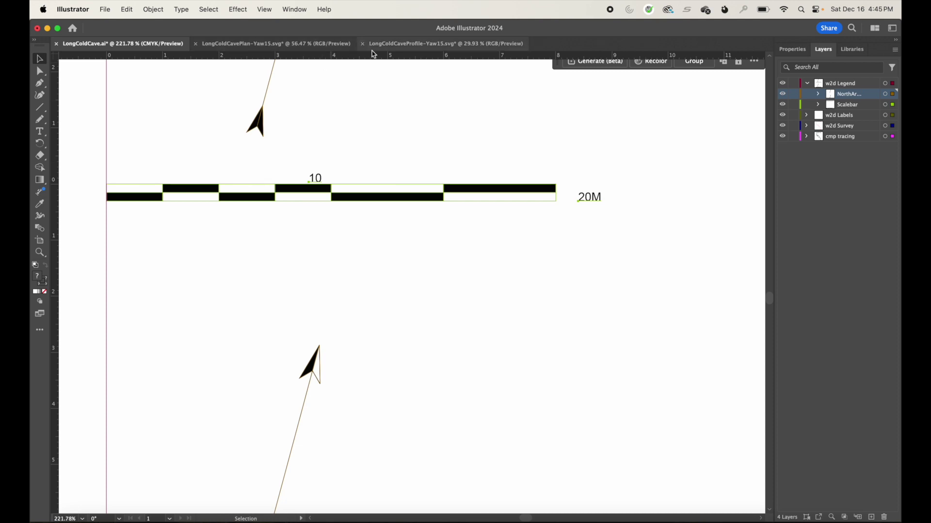
Select all artwork and drag a corner handle inward to shrink the whole survey, then check the scale bar.
key("super+0")
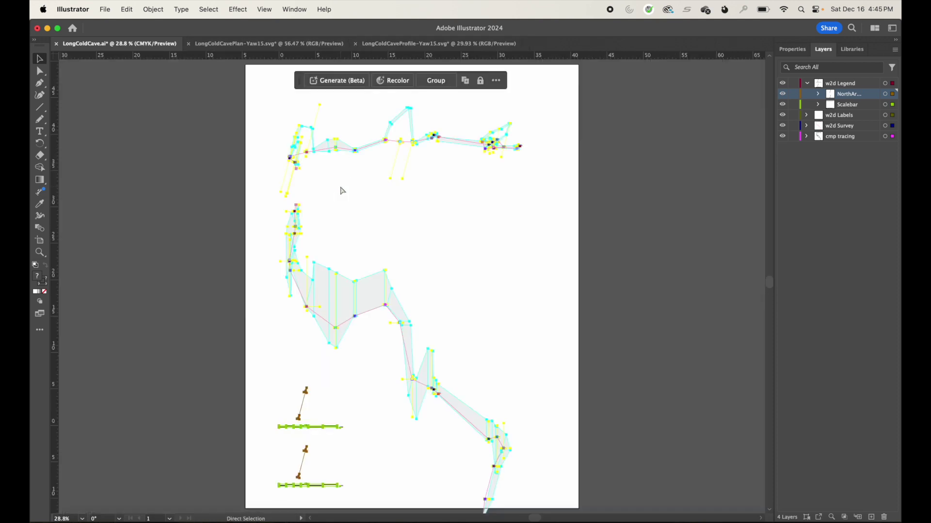
key("super+a")
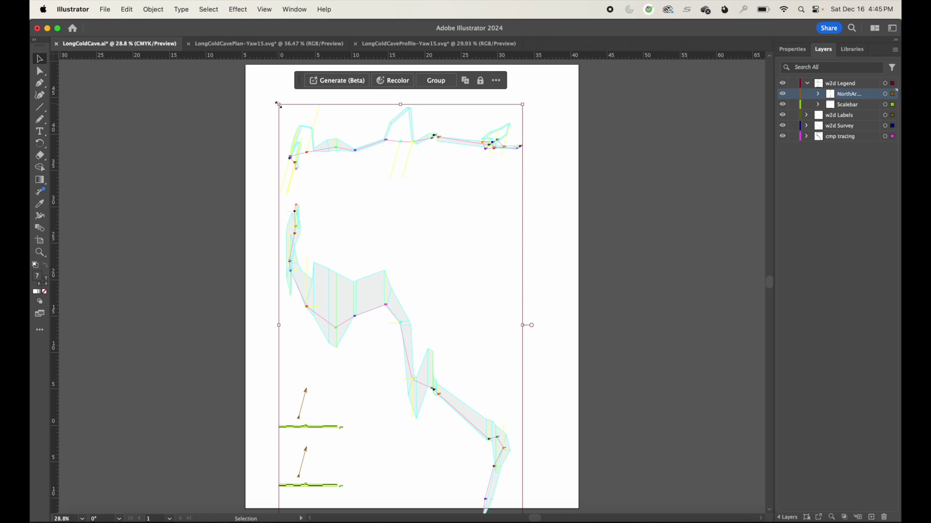
mouse_move(279, 104)
left_mouse_down()
mouse_move(316, 136)
mouse_move(495, 118)
mouse_move(292, 152)
mouse_move(399, 245)
mouse_move(265, 144)
mouse_move(395, 235)
mouse_move(365, 223)
mouse_move(247, 118)
mouse_move(305, 165)
mouse_move(262, 103)
left_mouse_up()
key("super+space")
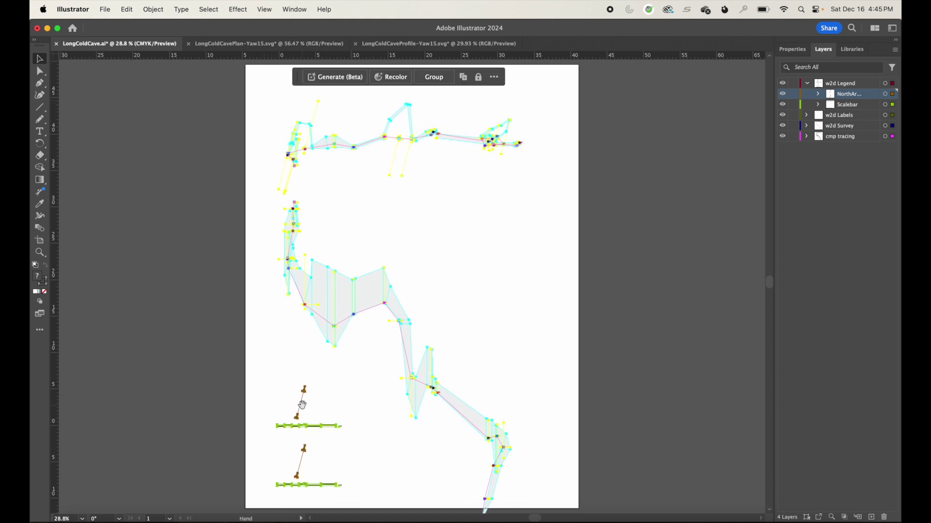
left_click_drag(313, 422, 401, 207)
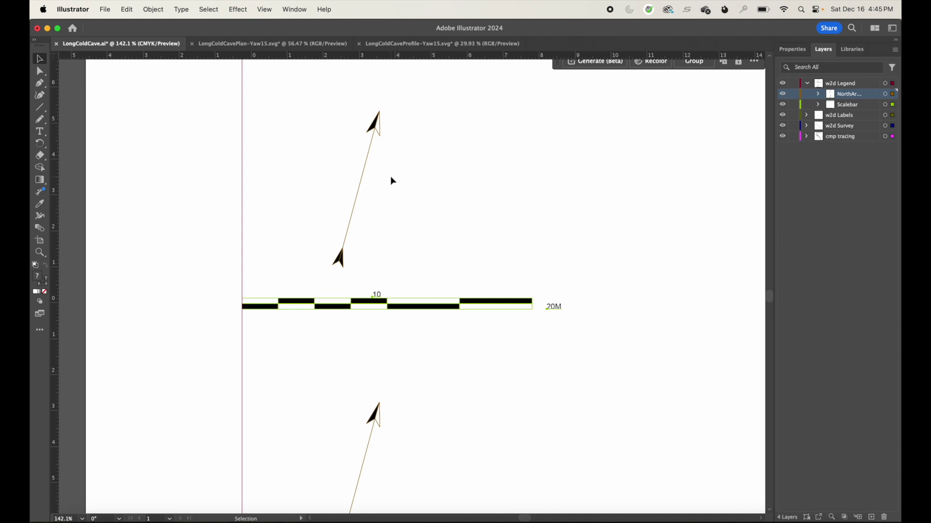
key("super+0")
key("v")
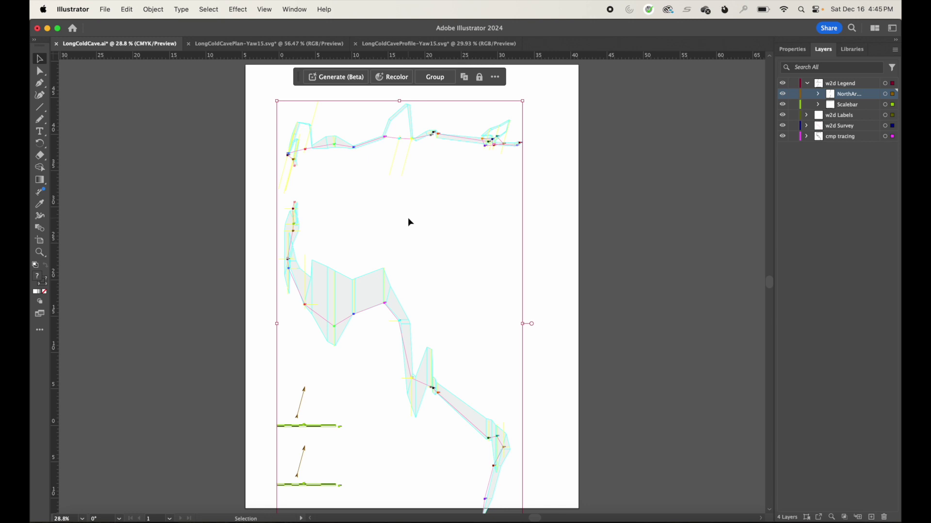
left_click(456, 212)
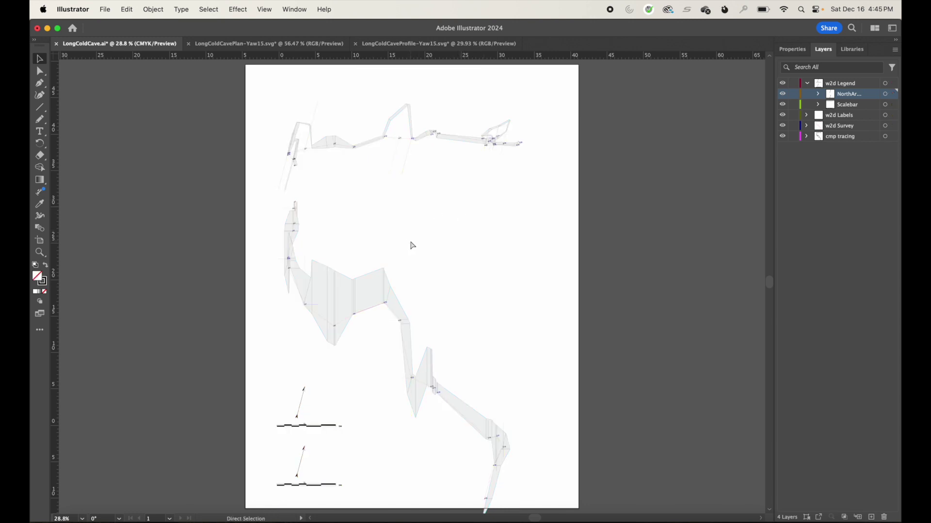
With the Artboard tool, extend the artboard's bottom-right corner past the profile's lower end.
scroll(486, 327, "down", 5)
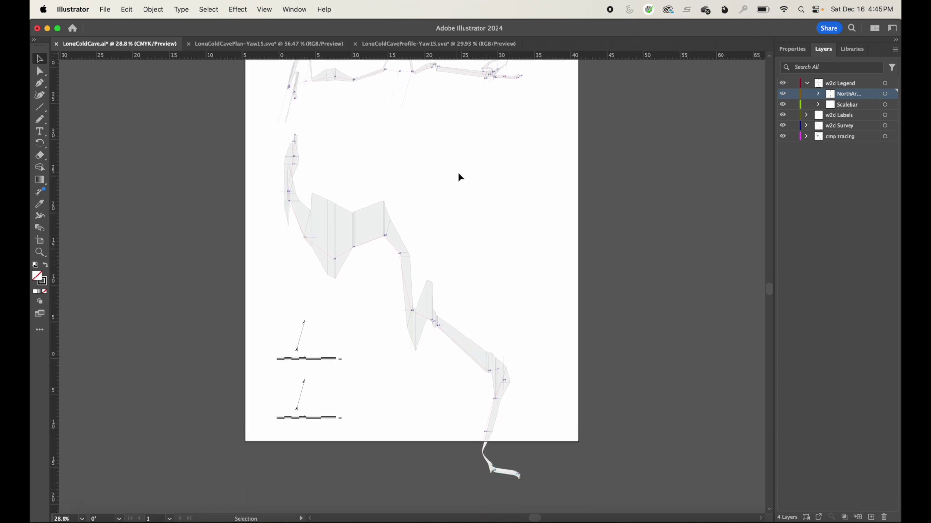
scroll(203, 245, "right", 2)
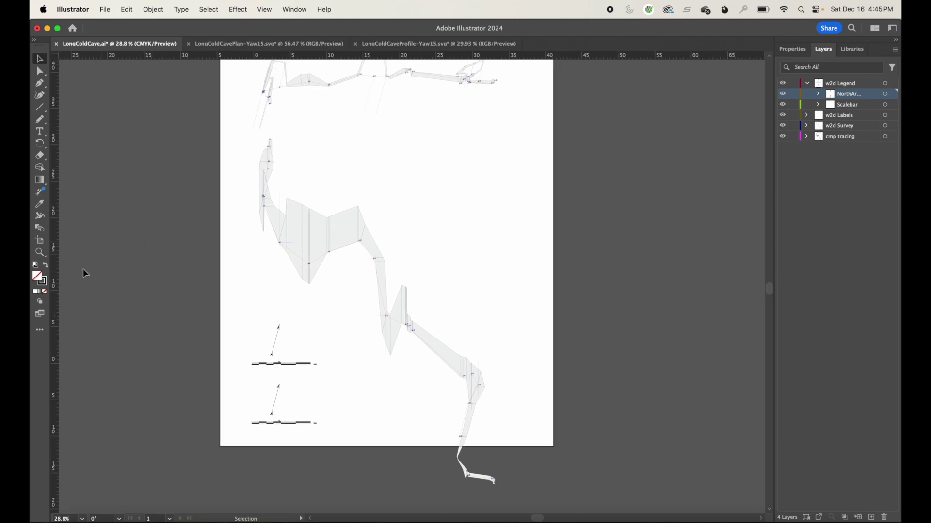
left_click(40, 241)
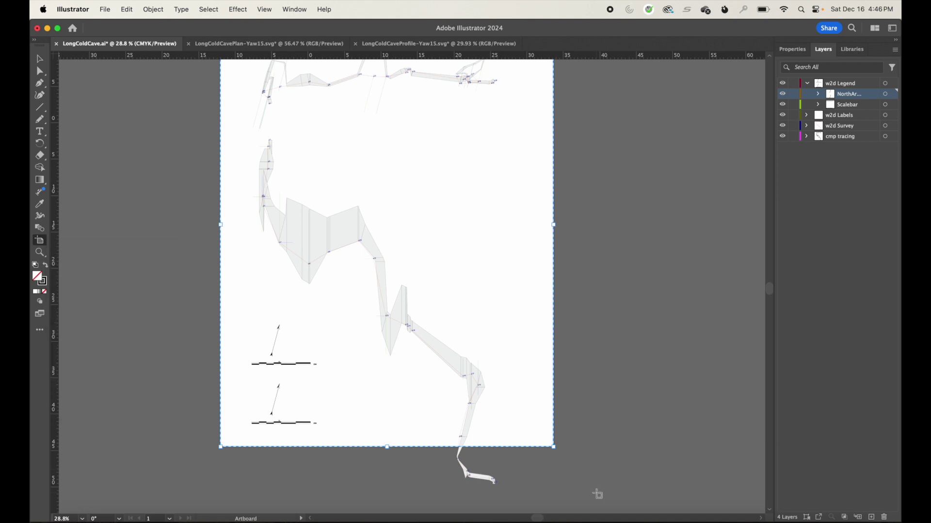
left_click_drag(554, 446, 591, 511)
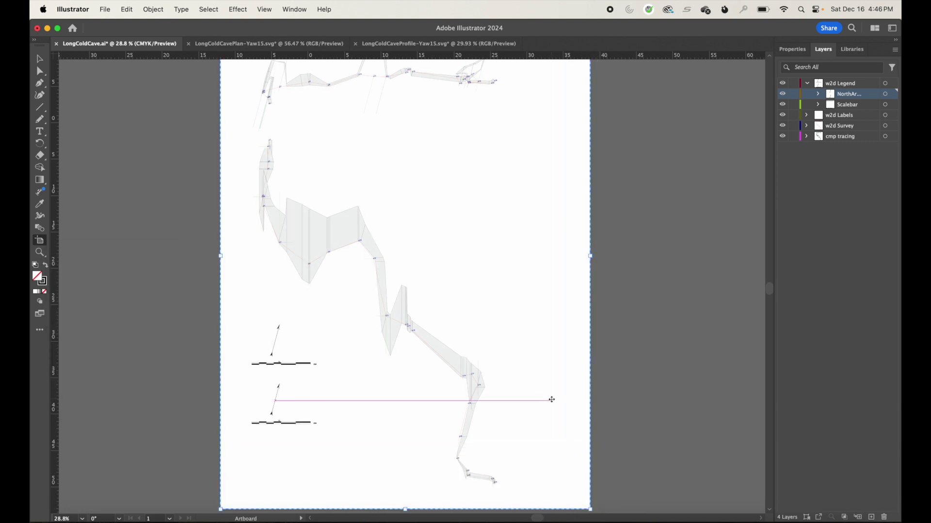
Pull the artboard's top-left corner up and left, then return to the Selection tool.
scroll(551, 399, "up", 3)
scroll(552, 399, "down", 2)
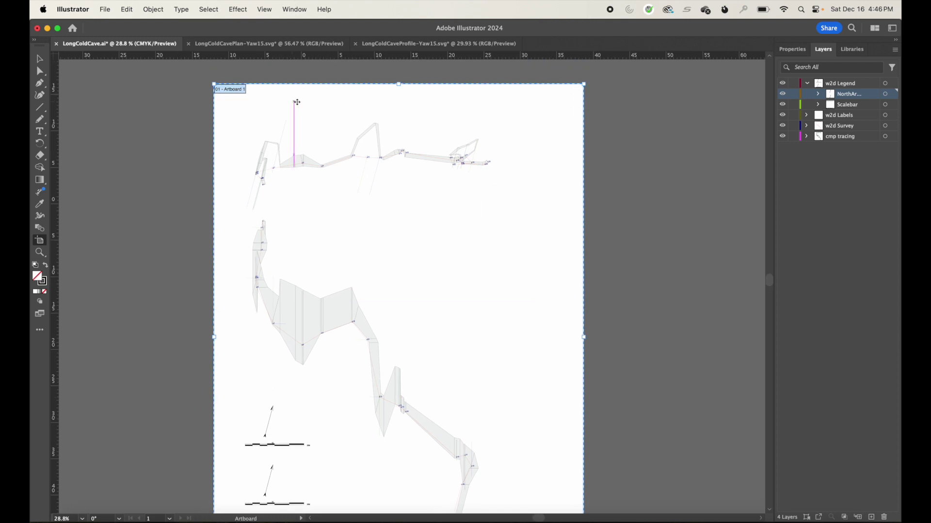
scroll(478, 245, "down", 2)
scroll(477, 245, "left", 1)
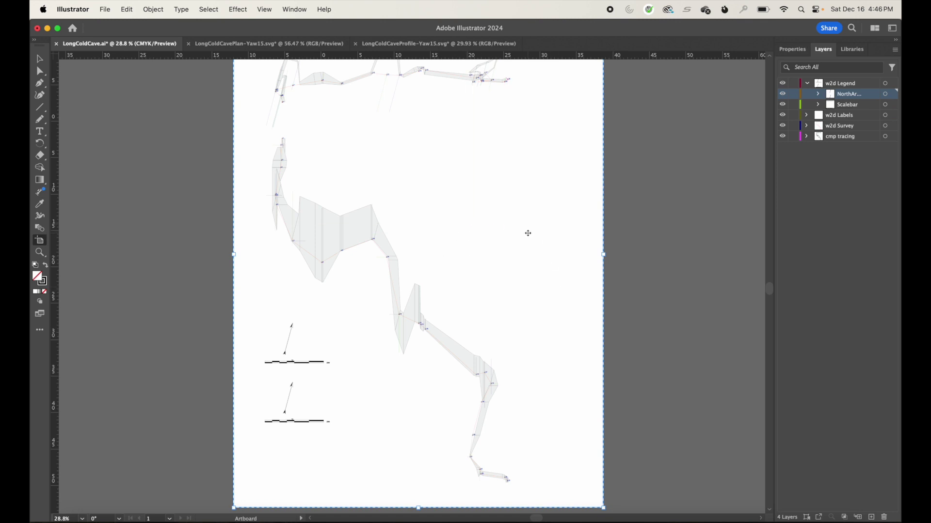
scroll(525, 231, "up", 5)
scroll(525, 231, "right", 1)
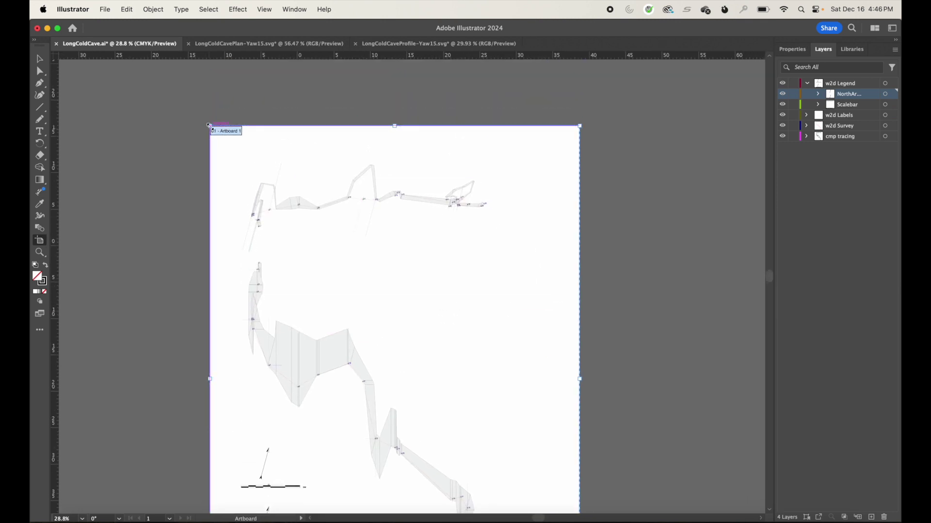
left_click_drag(209, 126, 166, 91)
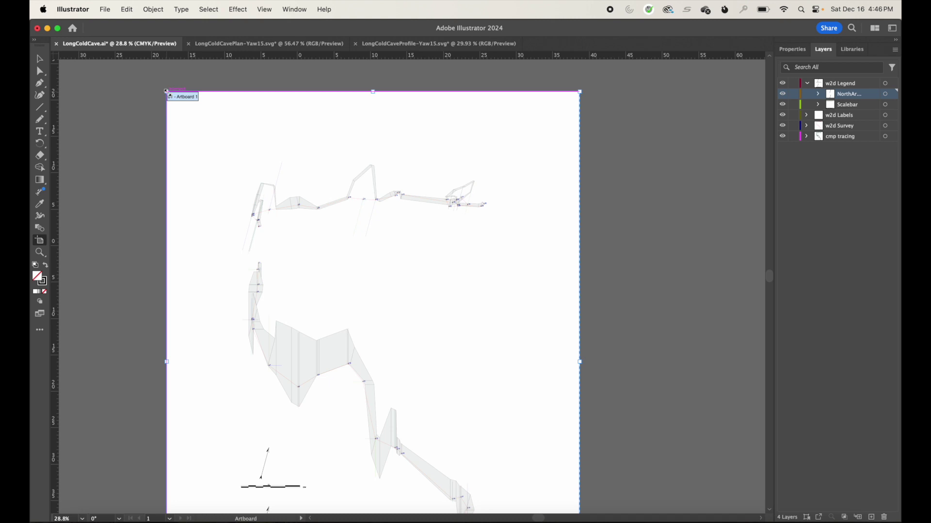
scroll(213, 221, "down", 6)
scroll(213, 221, "right", 1)
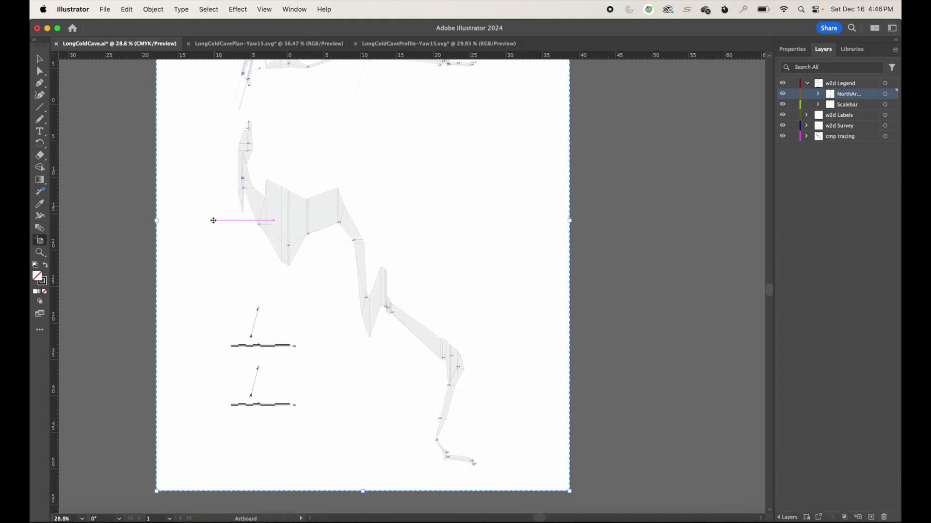
left_click(40, 59)
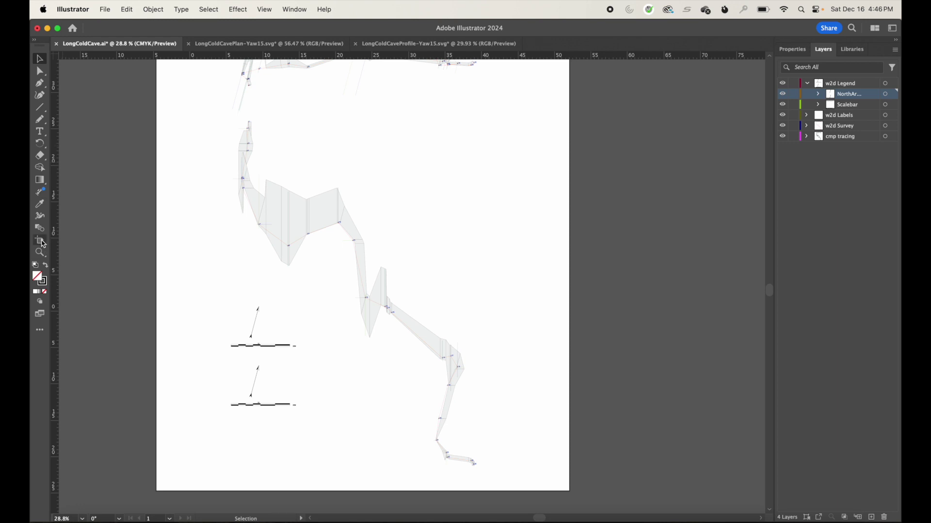